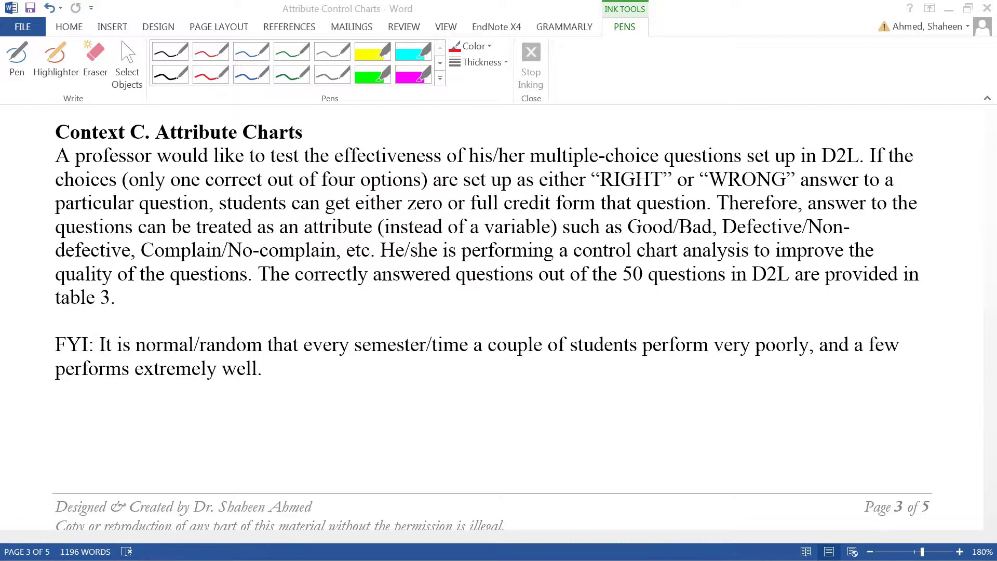
# Switch from Word to the Quality Management Systems course page in the browser
pyautogui.hotkey('alt', 'Tab')
pyautogui.click(575, 29)
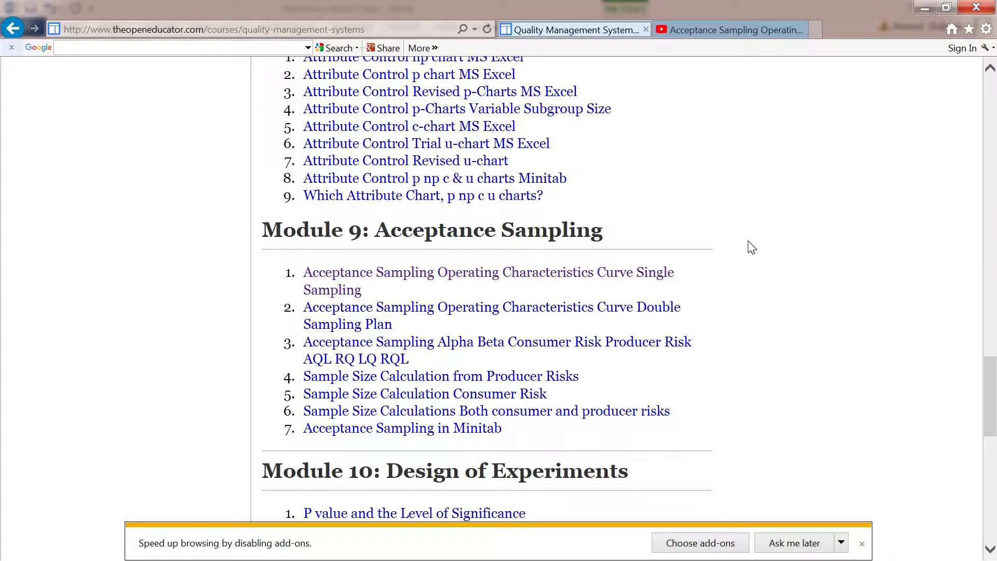
# Review the Module 7 learning materials and the 'Which Attribute Chart' lesson title
pyautogui.scroll(5, 767, 235)
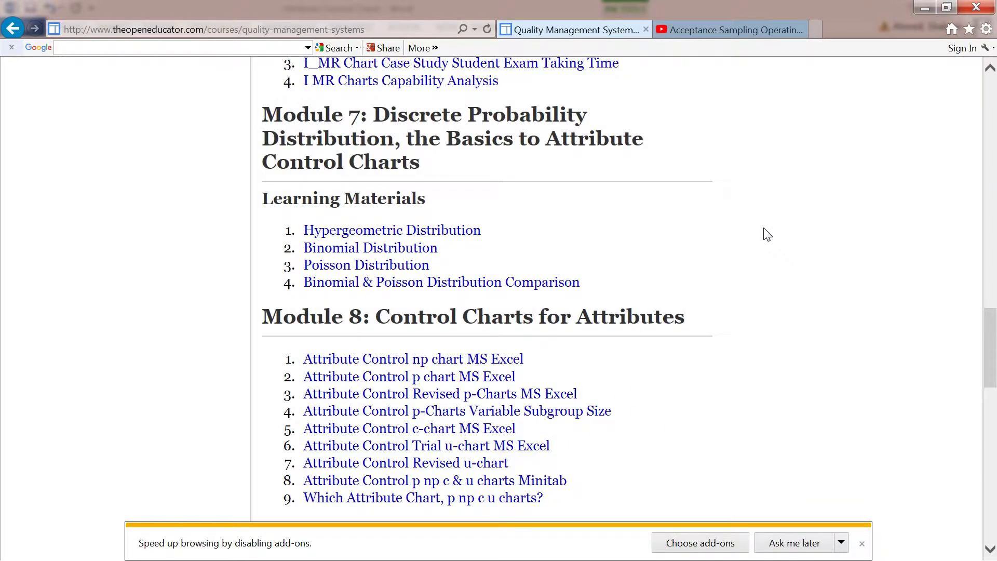
pyautogui.scroll(-2, 767, 235)
pyautogui.scroll(3, 765, 232)
pyautogui.moveTo(406, 213); pyautogui.dragTo(345, 373)
pyautogui.scroll(-4, 822, 337)
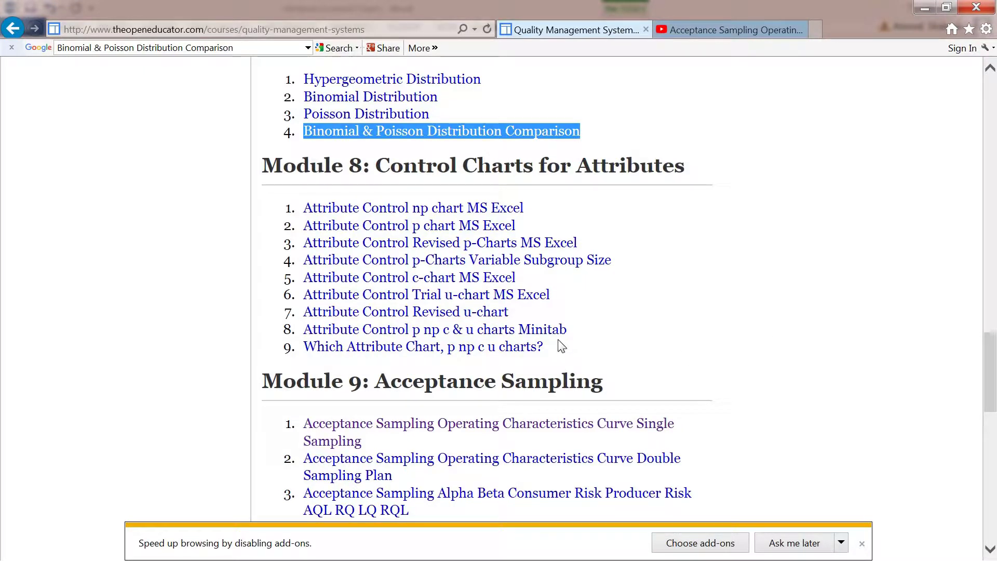
pyautogui.moveTo(553, 348); pyautogui.dragTo(306, 355)
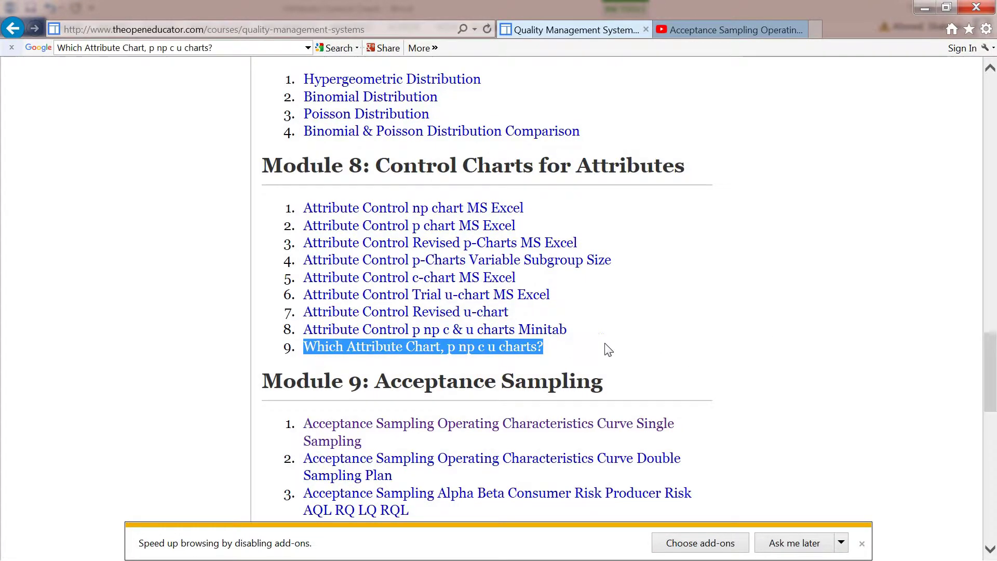
pyautogui.click(658, 347)
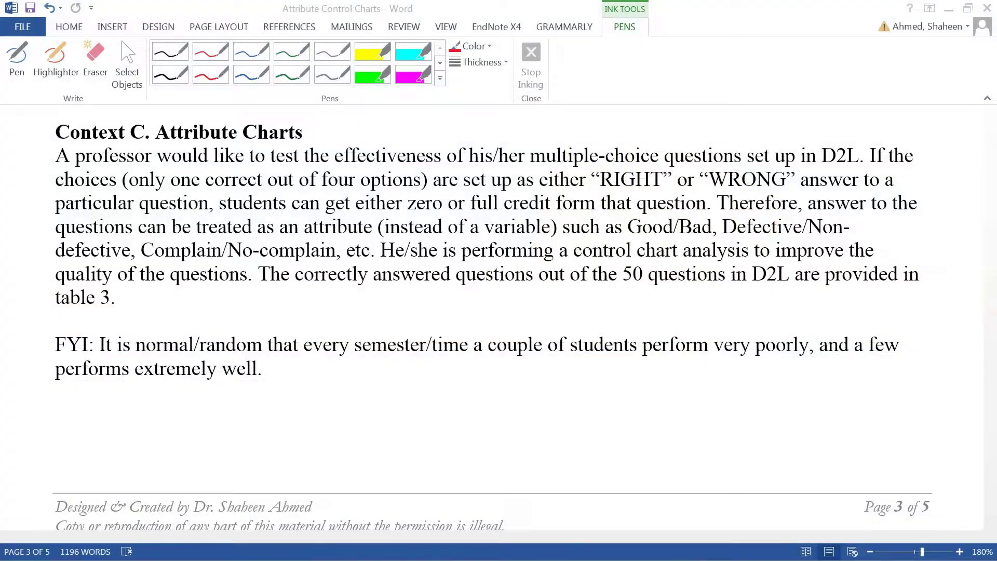
# Scroll to Table 3's exam data and select question 1 with sub-item a
pyautogui.scroll(-6, 429, 385)
pyautogui.scroll(-3, 429, 382)
pyautogui.moveTo(139, 307); pyautogui.dragTo(451, 307)
pyautogui.moveTo(657, 313); pyautogui.dragTo(728, 358)
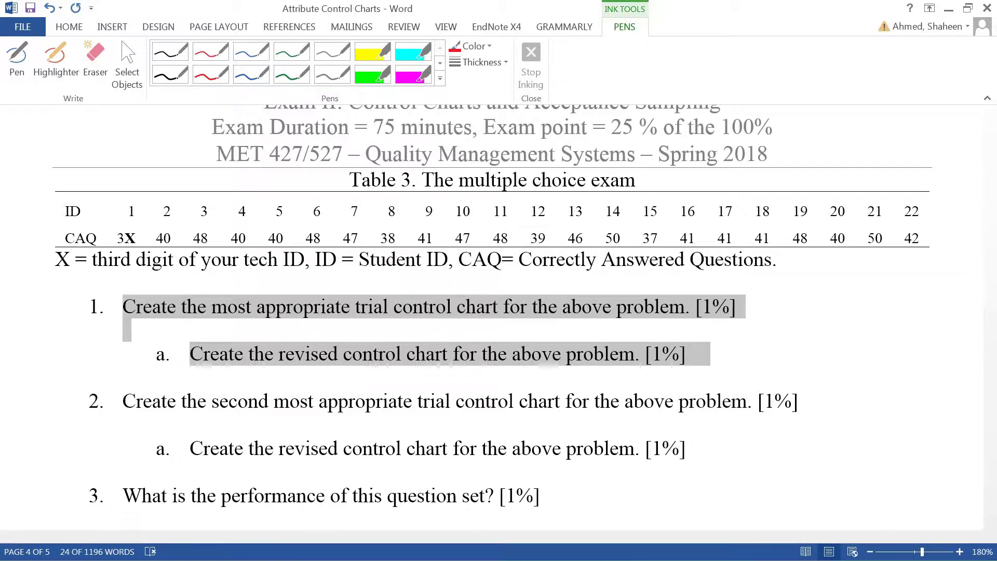
# Check the nine Module 8 lesson links in the browser, then return to Word
pyautogui.hotkey('alt', 'Tab')
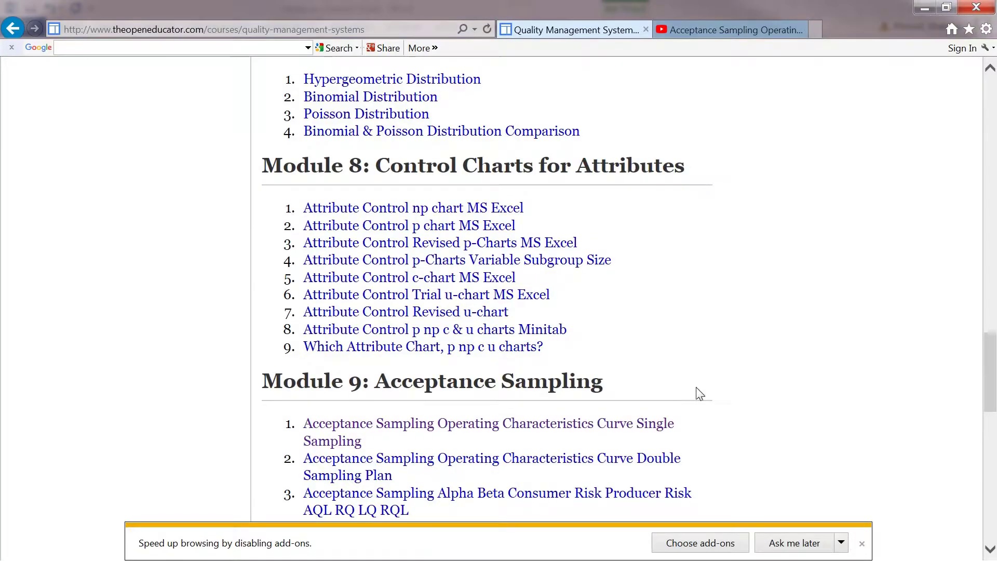
pyautogui.moveTo(576, 364); pyautogui.dragTo(304, 208)
pyautogui.click(733, 266)
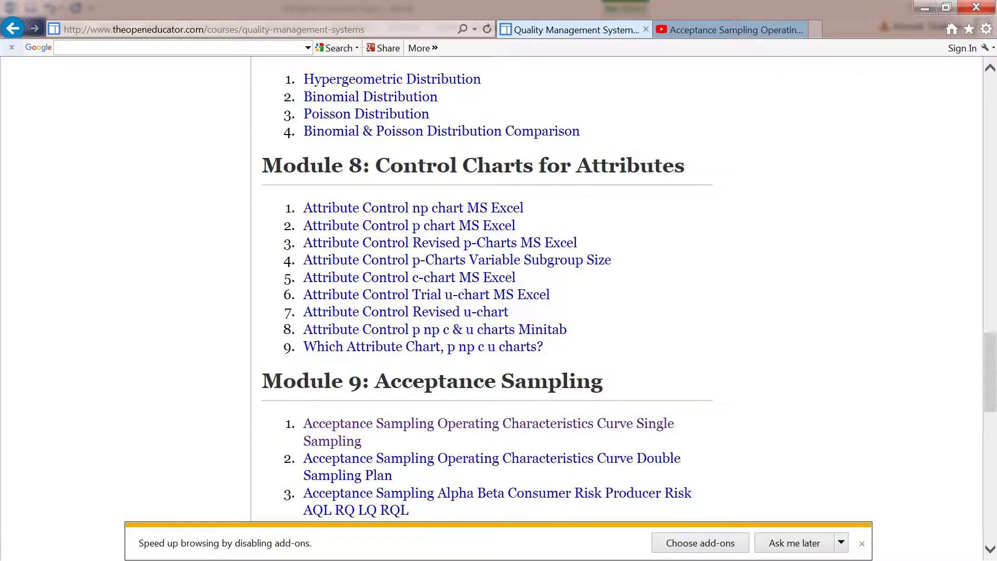
pyautogui.hotkey('alt', 'Tab')
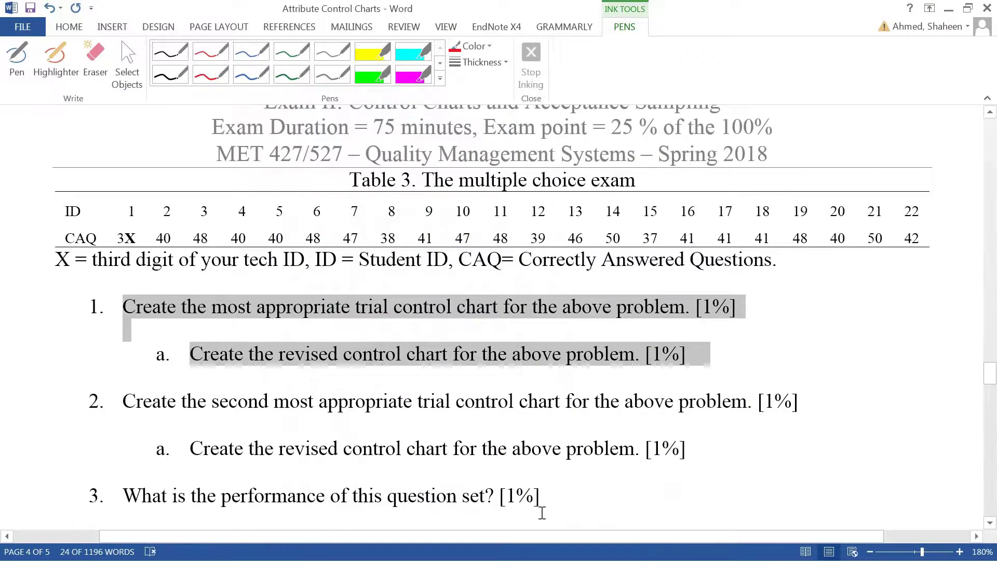
# Review question 2 on the second most appropriate trial control chart and revised charts
pyautogui.click(498, 311)
pyautogui.scroll(-1, 579, 367)
pyautogui.moveTo(701, 292); pyautogui.dragTo(748, 352)
pyautogui.scroll(-1, 261, 304)
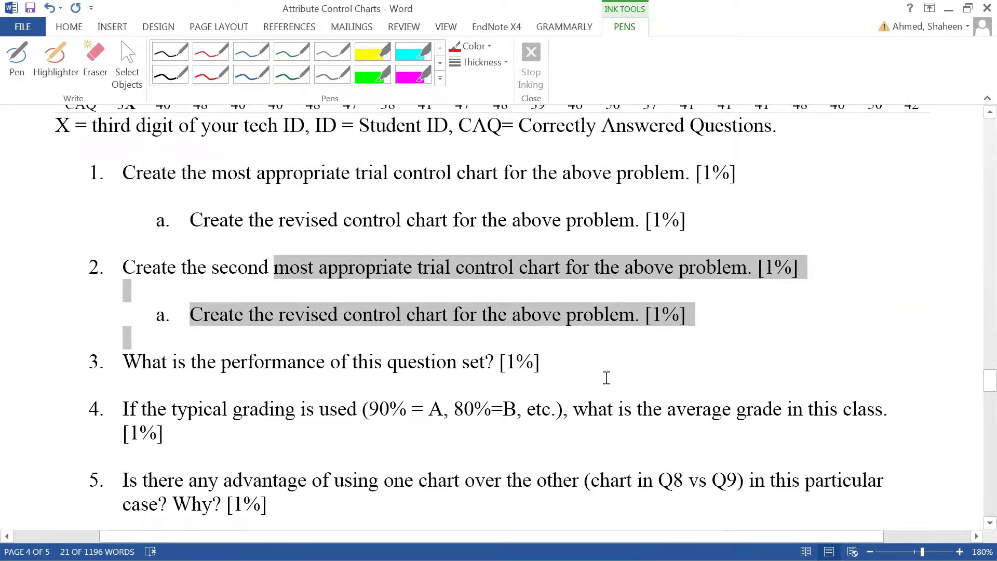
pyautogui.scroll(-2, 607, 377)
pyautogui.scroll(2, 606, 378)
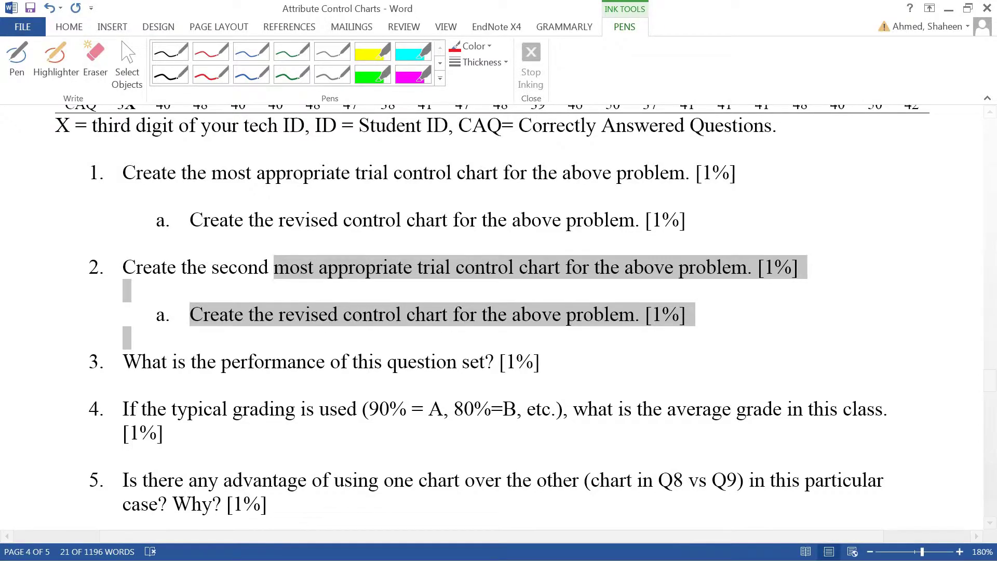
# In Minitab, configure an NP attribute chart with variable CAQ and subgroup size 50
pyautogui.hotkey('alt', 'Tab')
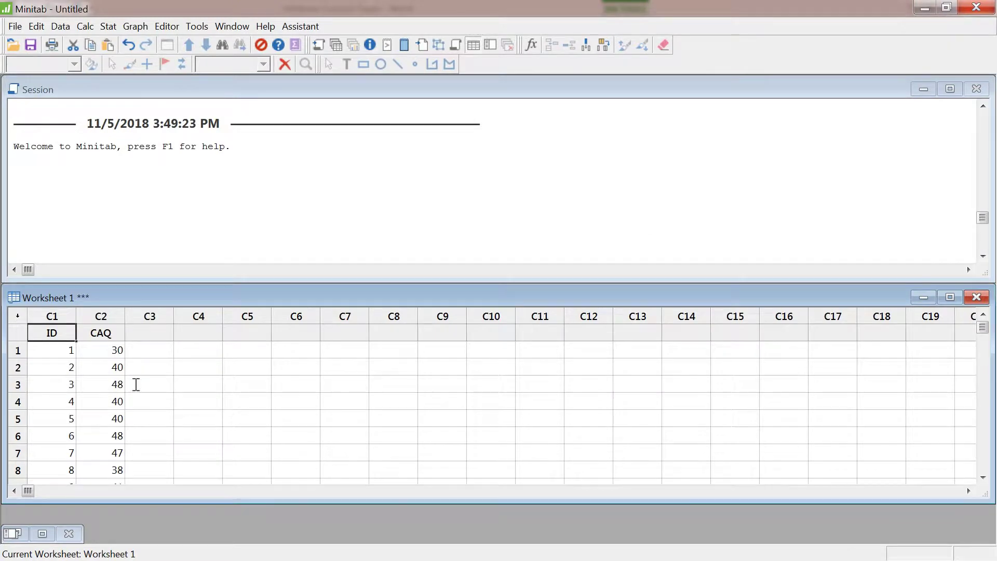
pyautogui.scroll(-1, 133, 423)
pyautogui.scroll(1, 134, 424)
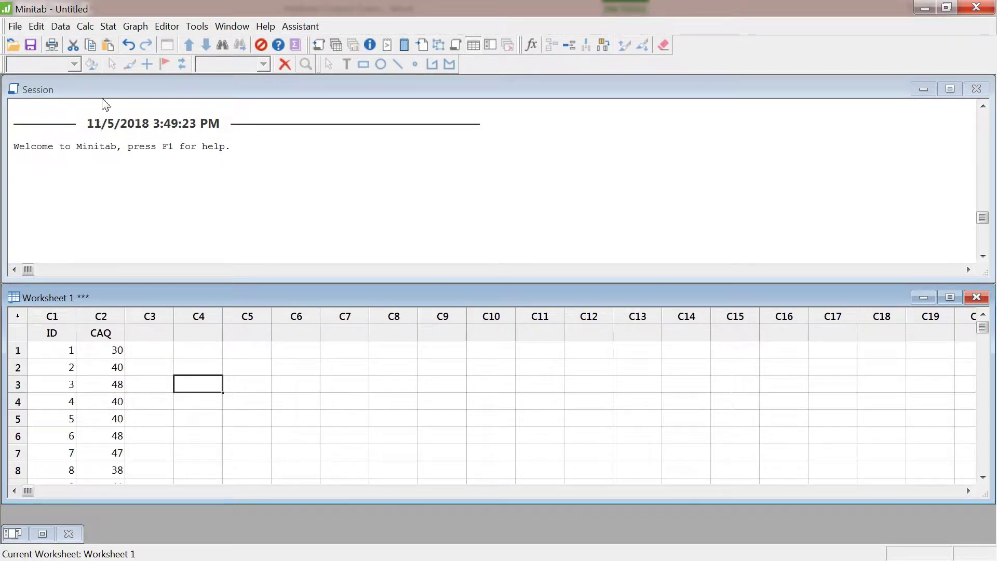
pyautogui.click(109, 29)
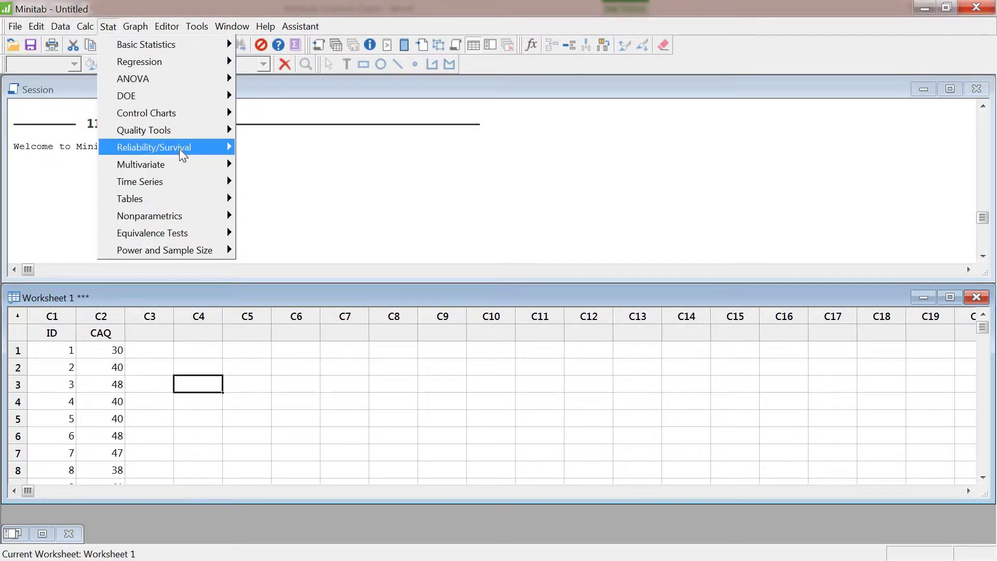
pyautogui.moveTo(183, 133)
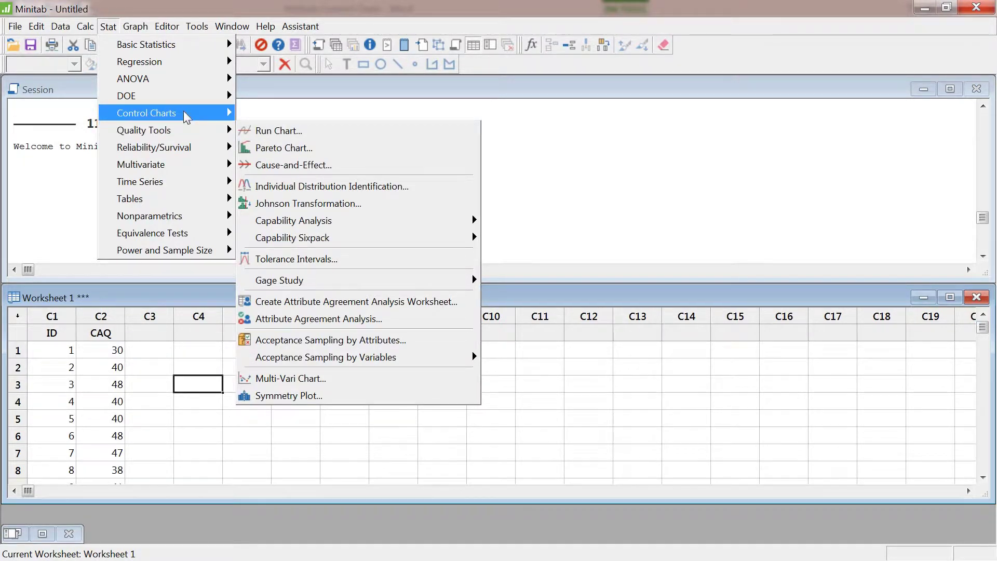
pyautogui.moveTo(184, 114)
pyautogui.moveTo(372, 168)
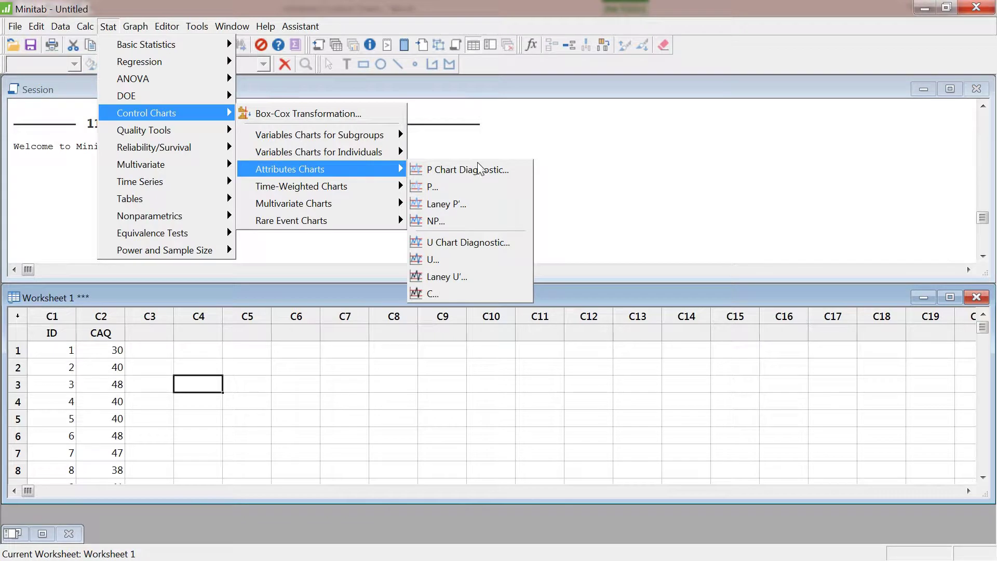
pyautogui.click(457, 224)
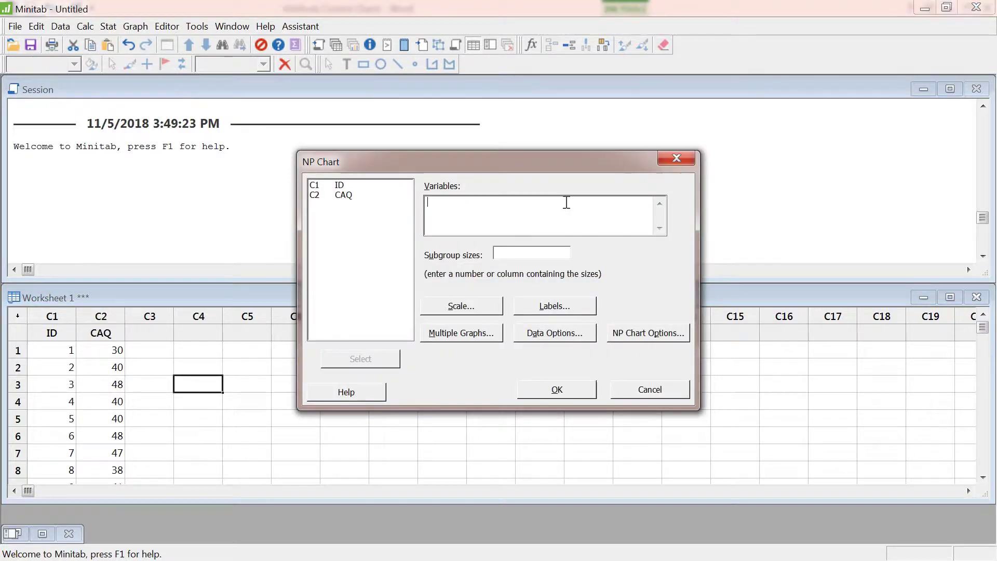
pyautogui.doubleClick(343, 196)
pyautogui.click(543, 252)
pyautogui.write('0')
pyautogui.press('BackSpace')
pyautogui.write('50')
# Generate the NP chart of CAQ (UCL 50, centre 42.82, LCL 35.38) and enlarge its window
pyautogui.click(557, 389)
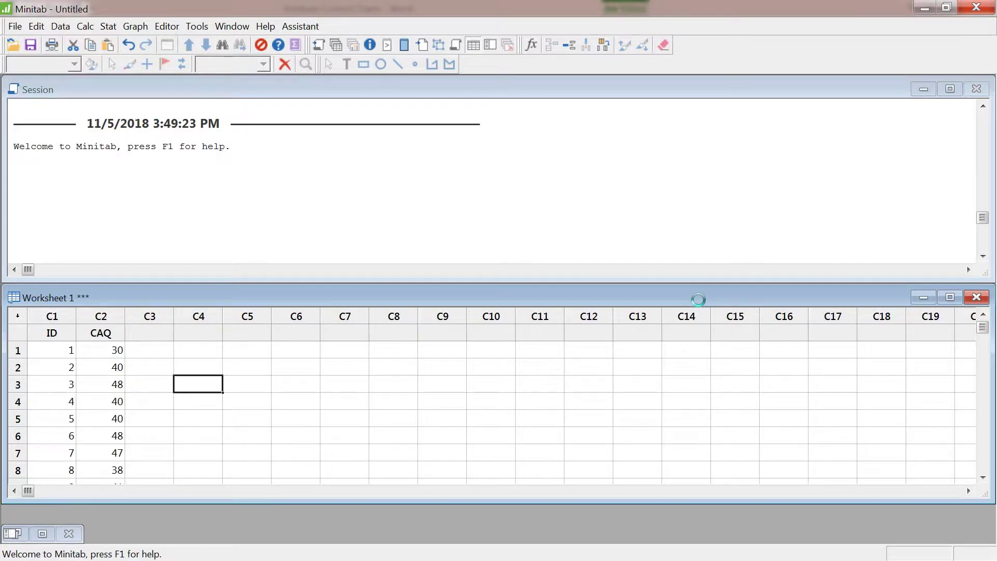
pyautogui.moveTo(451, 399); pyautogui.dragTo(617, 505)
pyautogui.moveTo(458, 88); pyautogui.dragTo(557, 76)
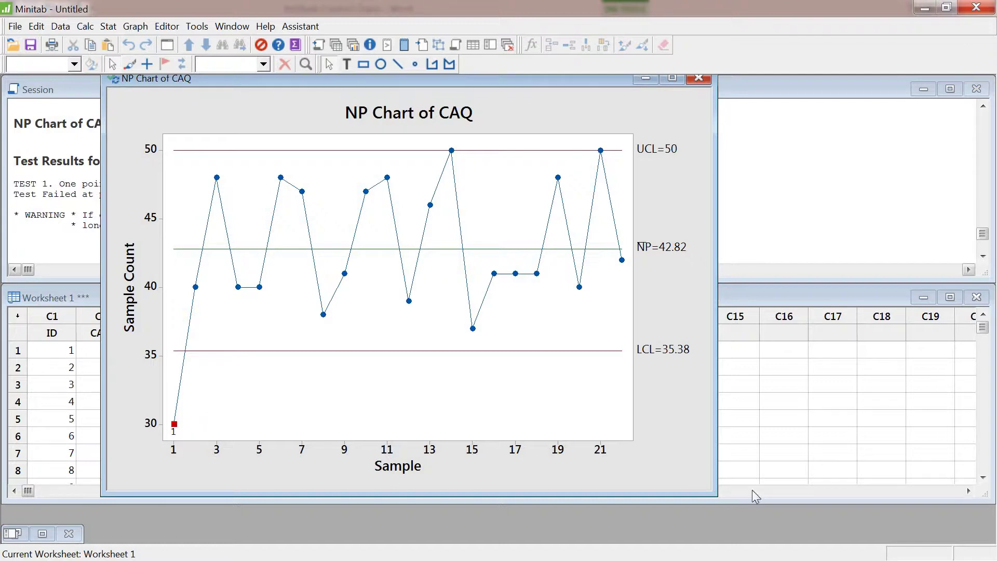
pyautogui.moveTo(717, 495); pyautogui.dragTo(776, 532)
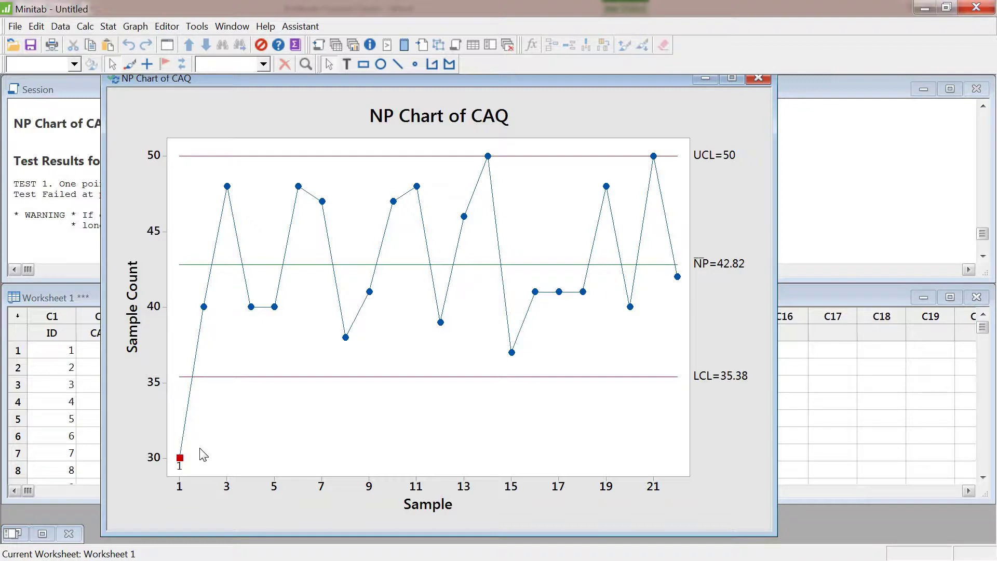
# Blank out row 1's values in the Minitab worksheet as missing
pyautogui.click(54, 357)
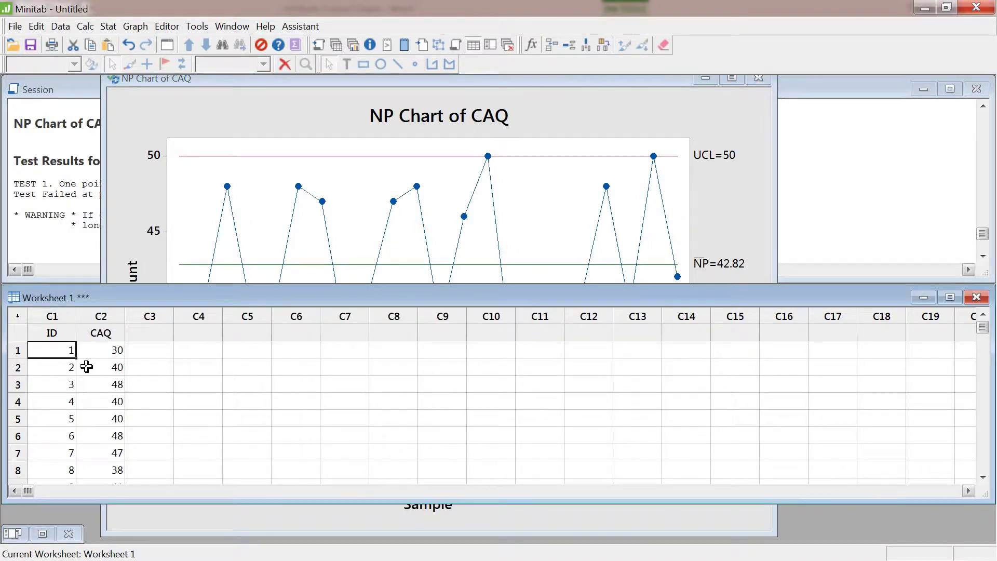
pyautogui.click(18, 350)
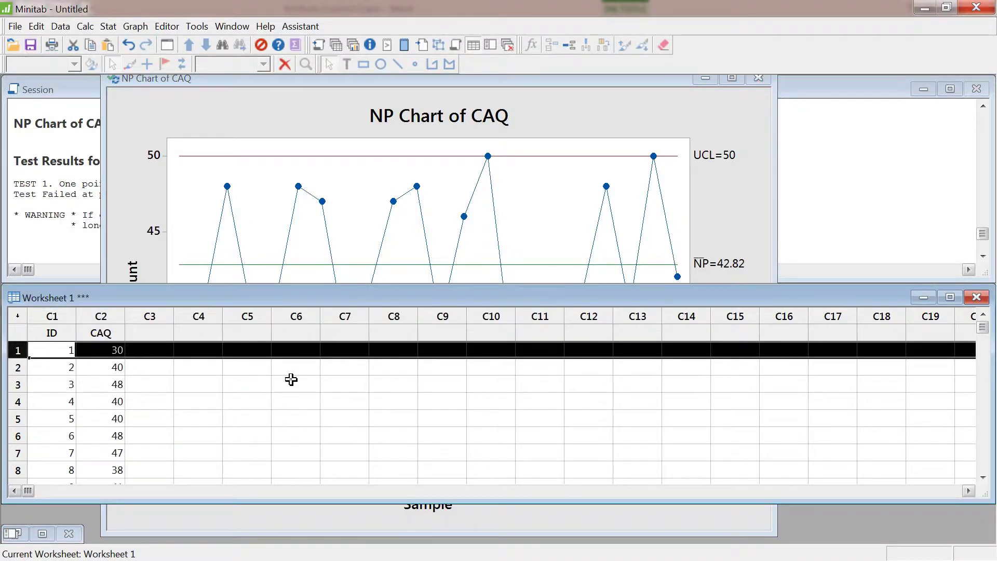
pyautogui.press('Delete')
pyautogui.click(59, 370)
# Clear the ID and CAQ columns C1:C2 and switch to Excel's Book2
pyautogui.scroll(-6, 76, 401)
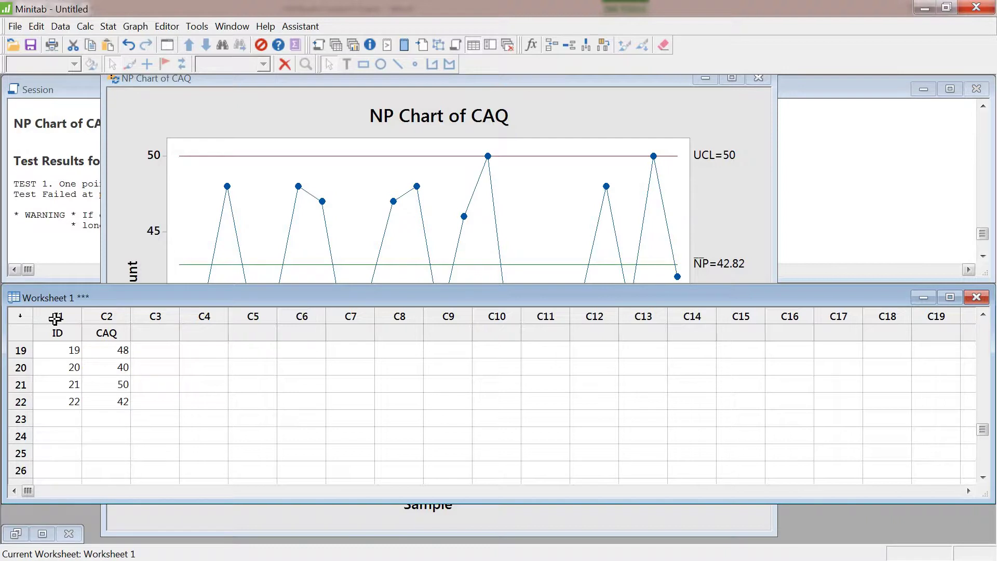
pyautogui.moveTo(59, 316); pyautogui.dragTo(129, 325)
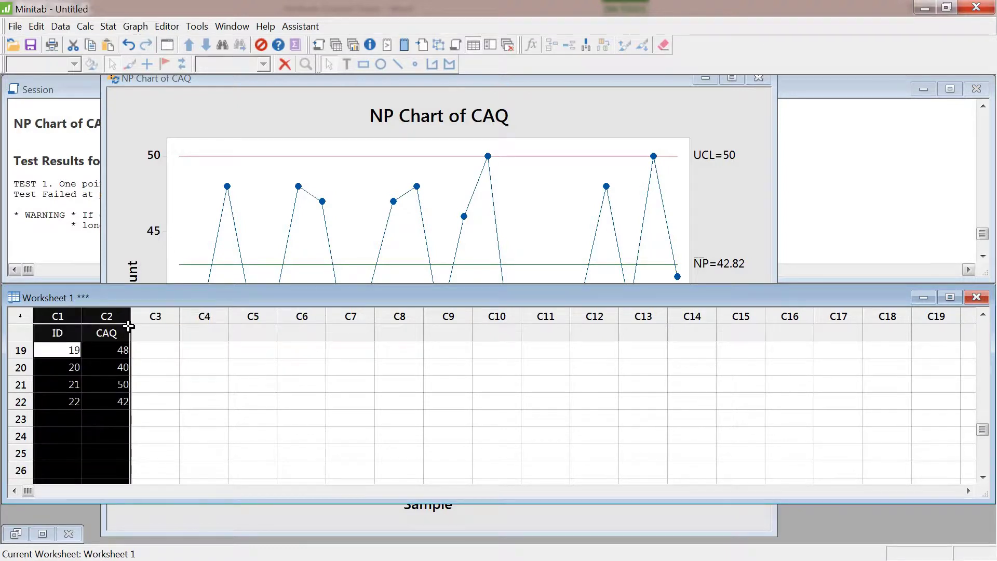
pyautogui.press('Delete')
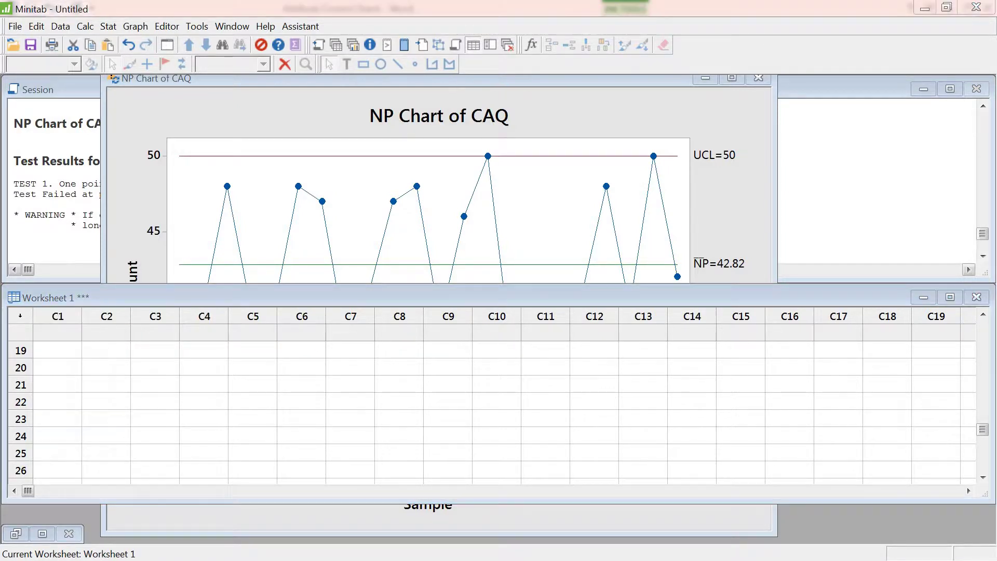
pyautogui.hotkey('alt', 'Tab')
pyautogui.scroll(1, 239, 316)
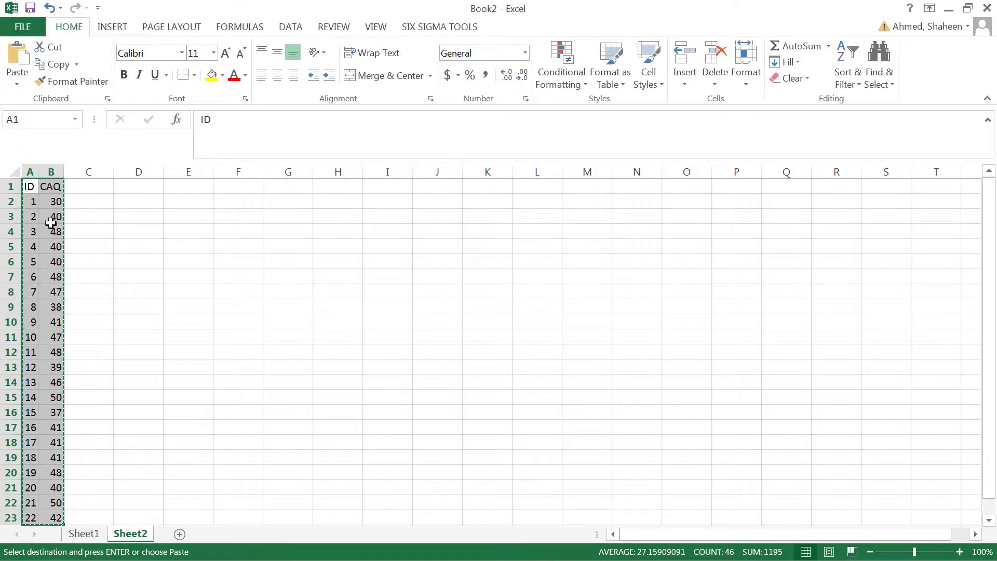
# Make a copy of Sheet2 at the end of the workbook
pyautogui.click(143, 215)
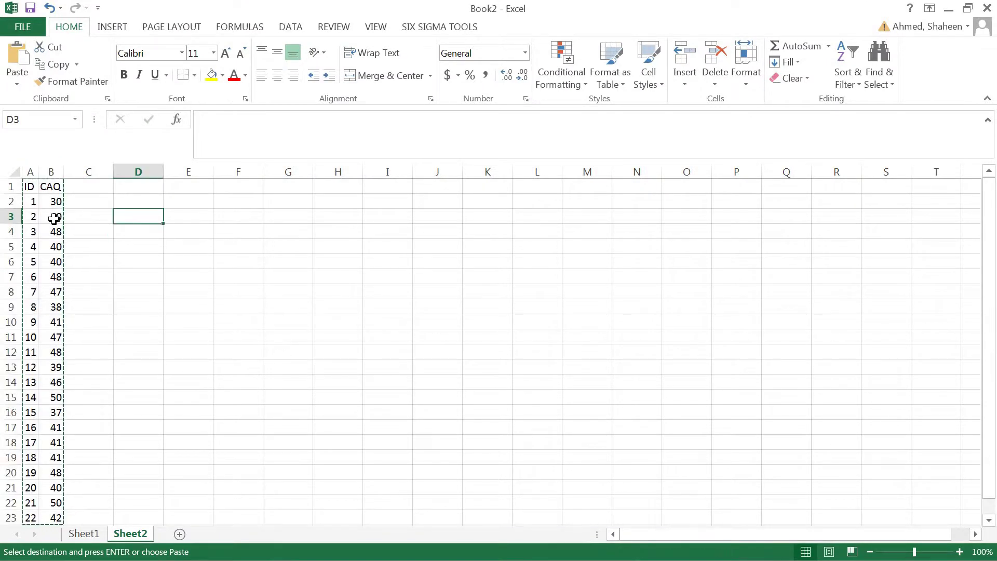
pyautogui.rightClick(133, 533)
pyautogui.click(193, 409)
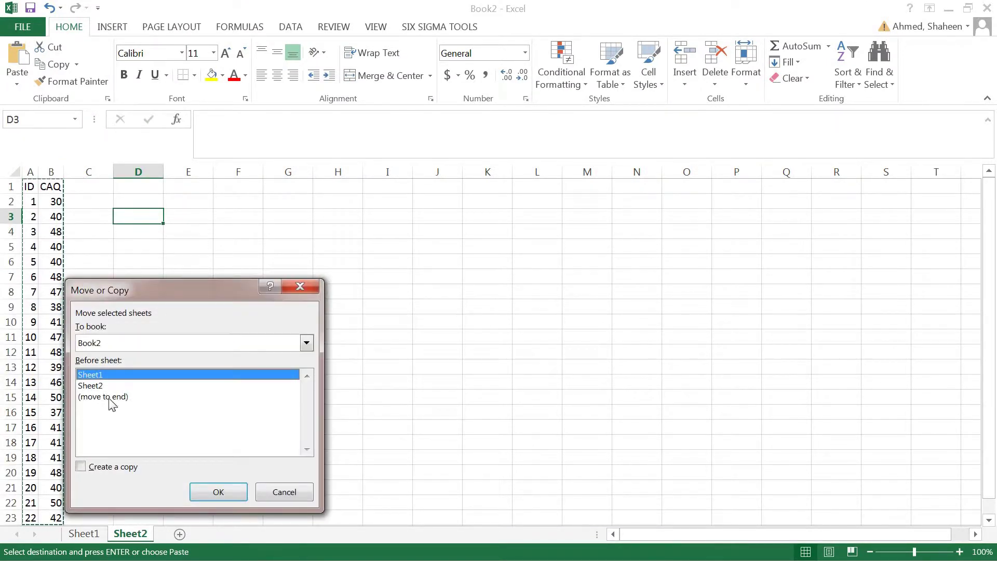
pyautogui.click(127, 467)
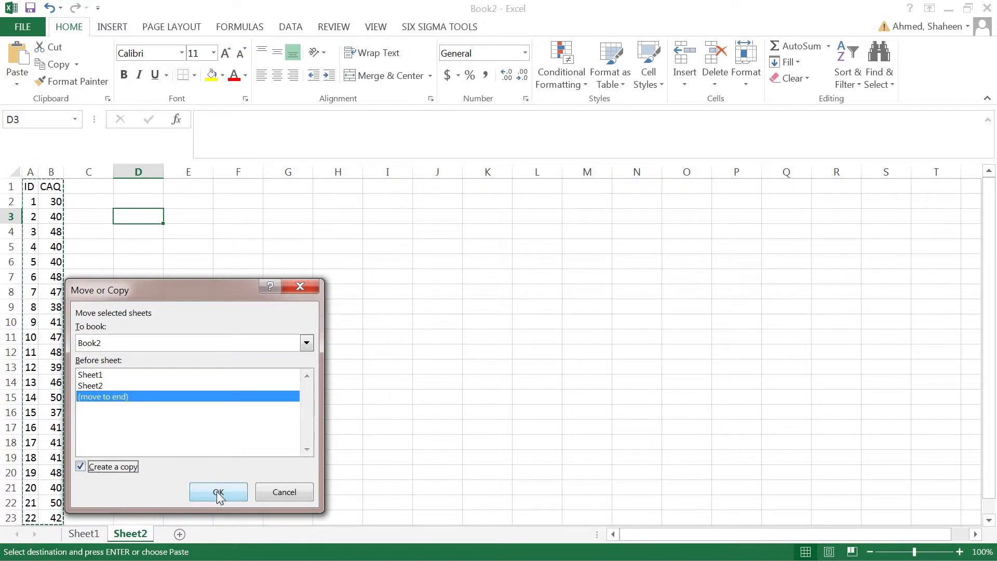
pyautogui.click(218, 491)
# Delete row 2 holding sample 1, copy the ID and CAQ data through row 22, and return to Minitab
pyautogui.click(86, 201)
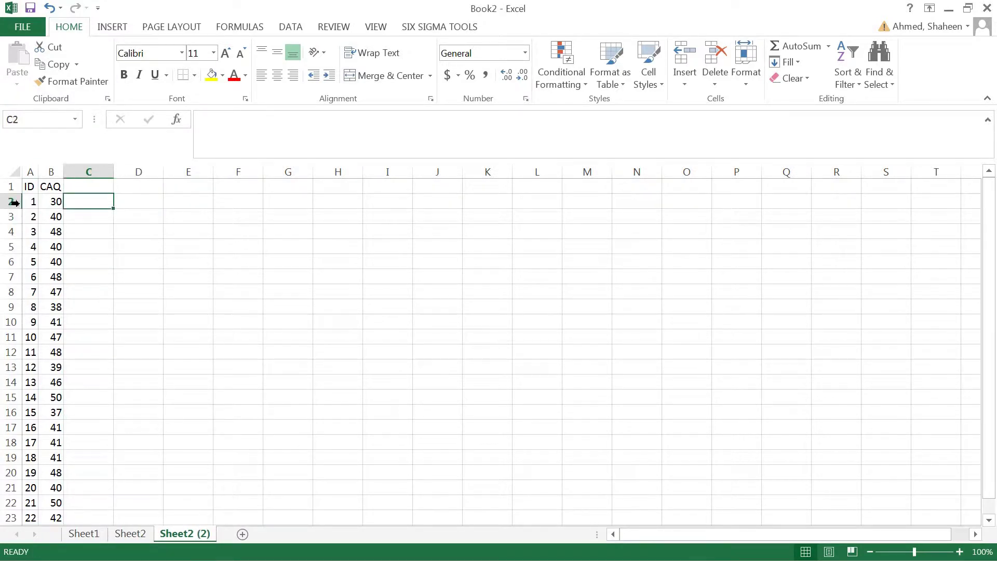
pyautogui.rightClick(17, 202)
pyautogui.click(42, 329)
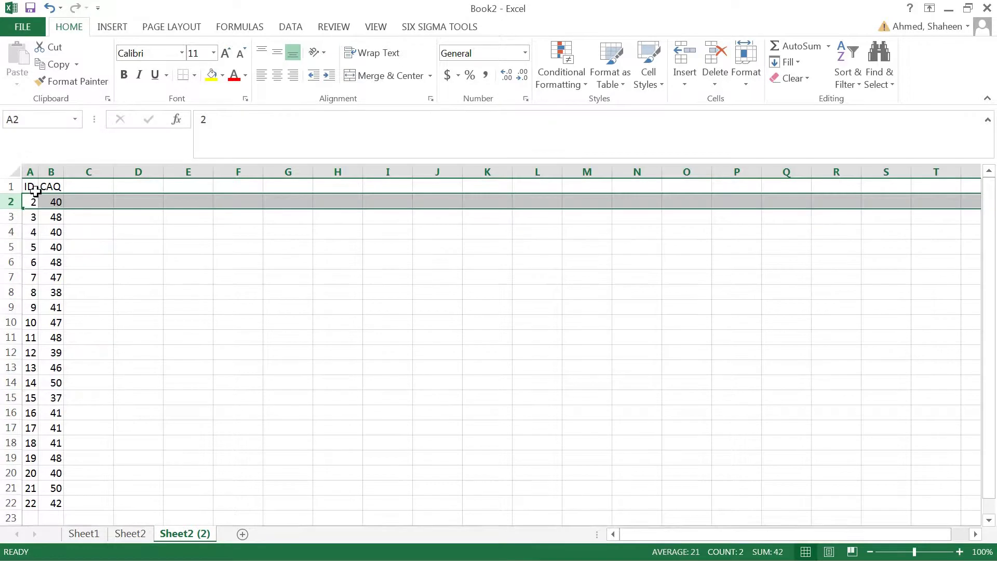
pyautogui.hotkey('ctrl', 'Home')
pyautogui.scroll(-1, 51, 415)
pyautogui.keyDown('shift'); pyautogui.click(53, 454); pyautogui.keyUp('shift')
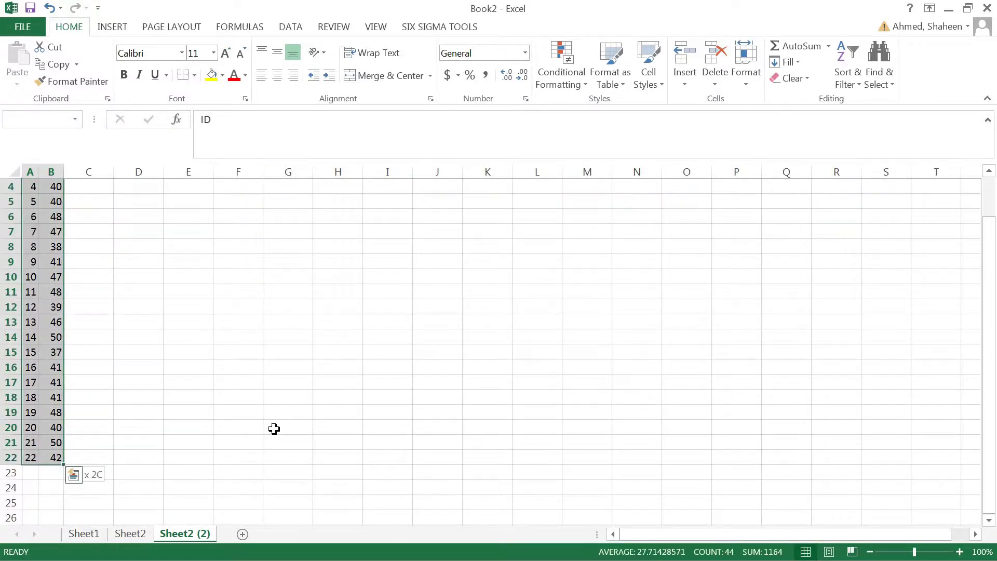
pyautogui.hotkey('ctrl', 'c')
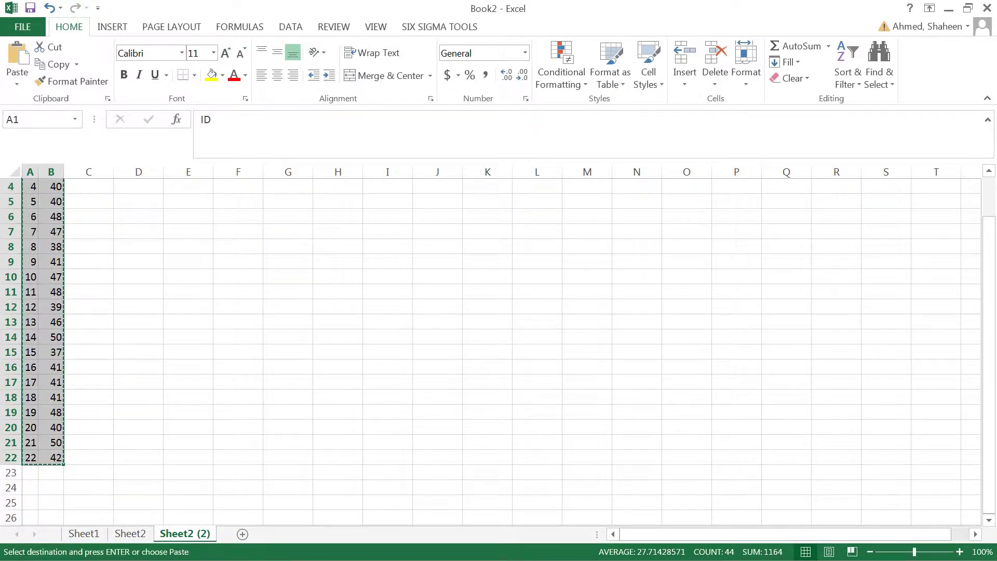
pyautogui.hotkey('alt', 'Tab')
pyautogui.scroll(6, 280, 396)
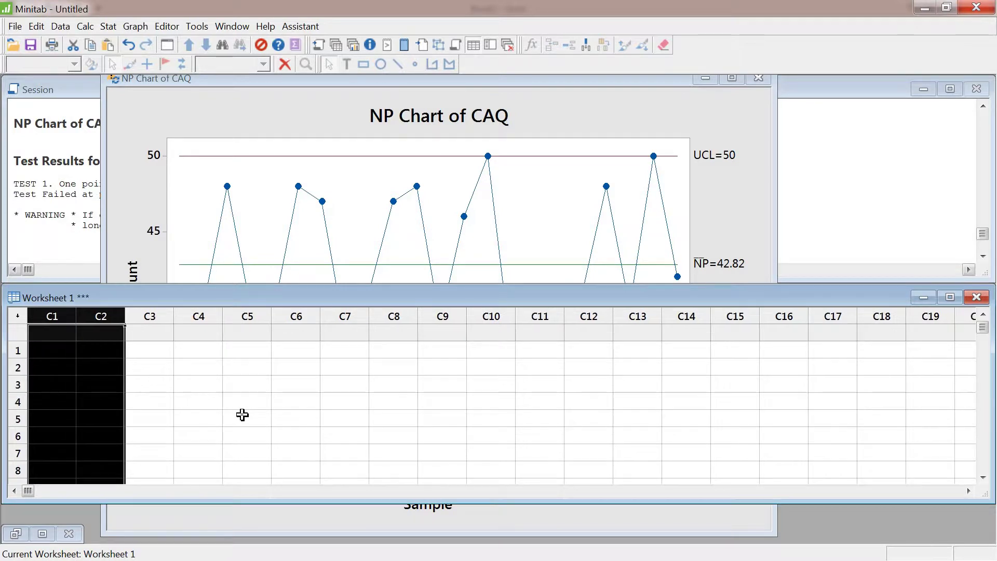
# Paste the trimmed ID and CAQ data into the worksheet starting at C1
pyautogui.click(224, 402)
pyautogui.click(51, 332)
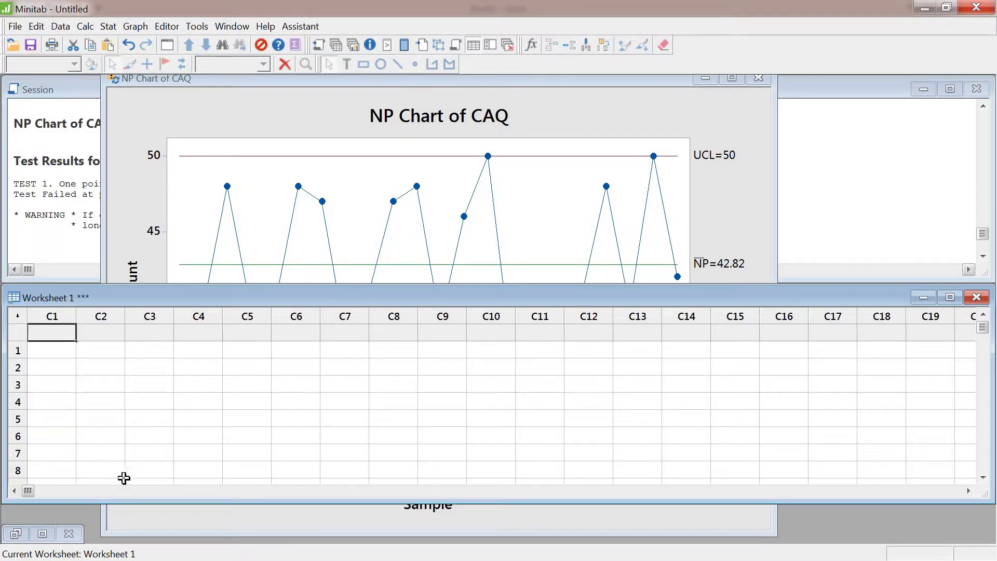
pyautogui.hotkey('ctrl', 'v')
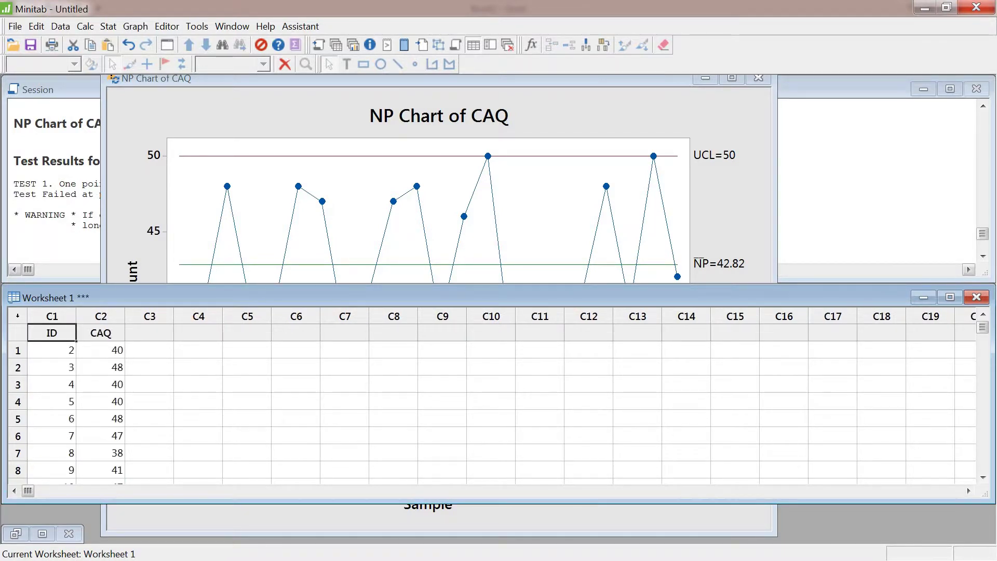
pyautogui.hotkey('alt', 'Tab')
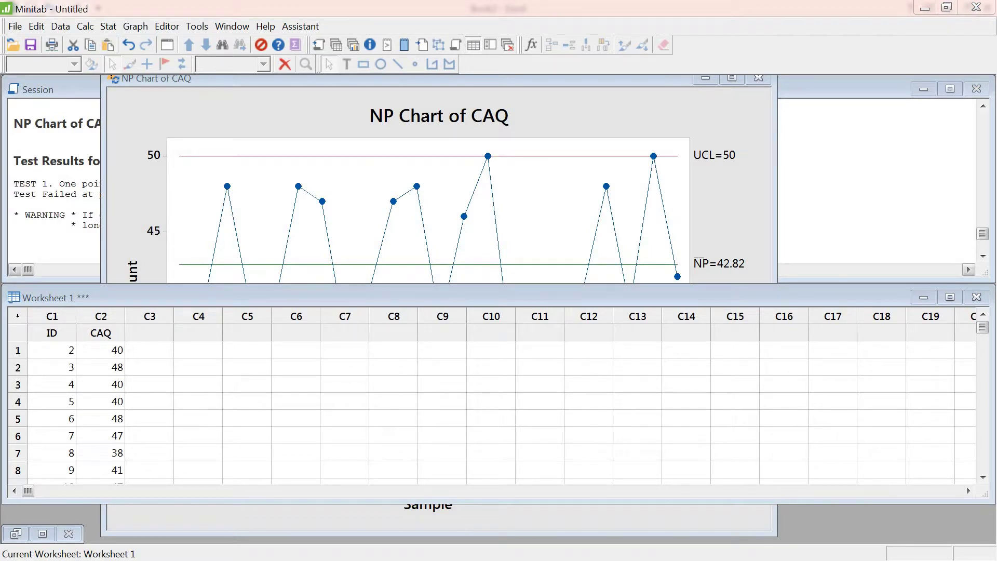
pyautogui.hotkey('alt', 'Tab')
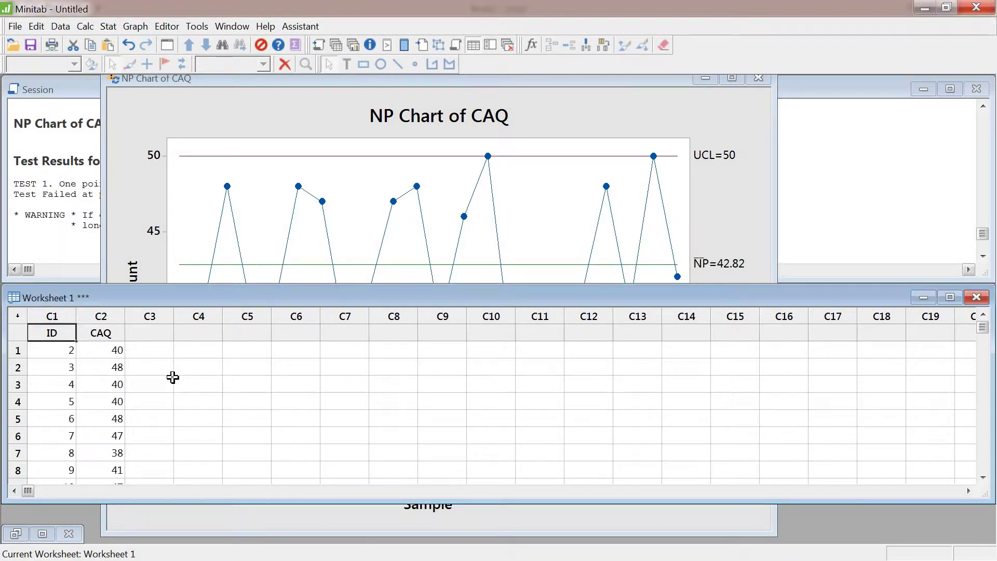
# Rerun the NP chart of CAQ, giving UCL 50, centre 43.43, LCL 36.26, and enlarge it
pyautogui.click(108, 26)
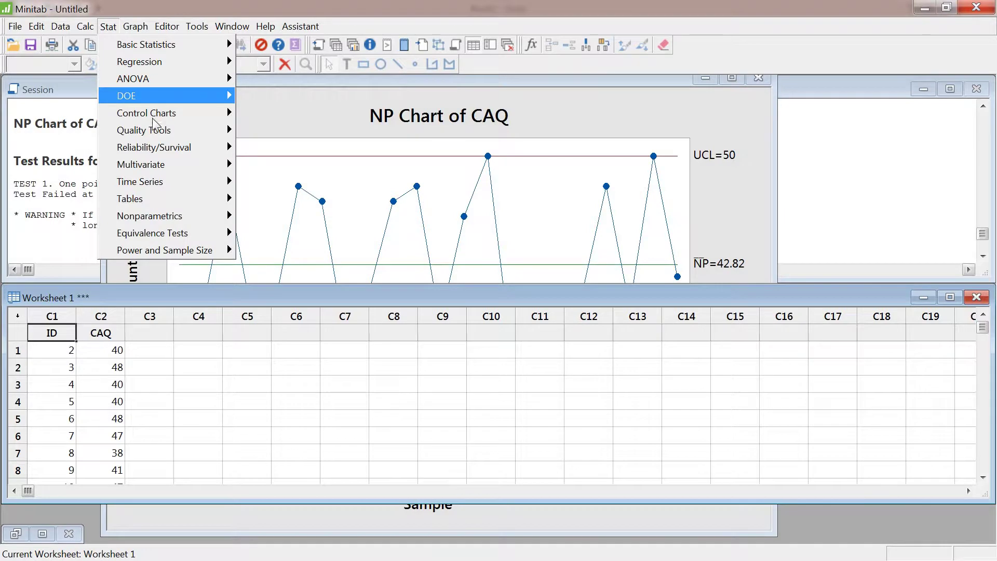
pyautogui.moveTo(157, 133)
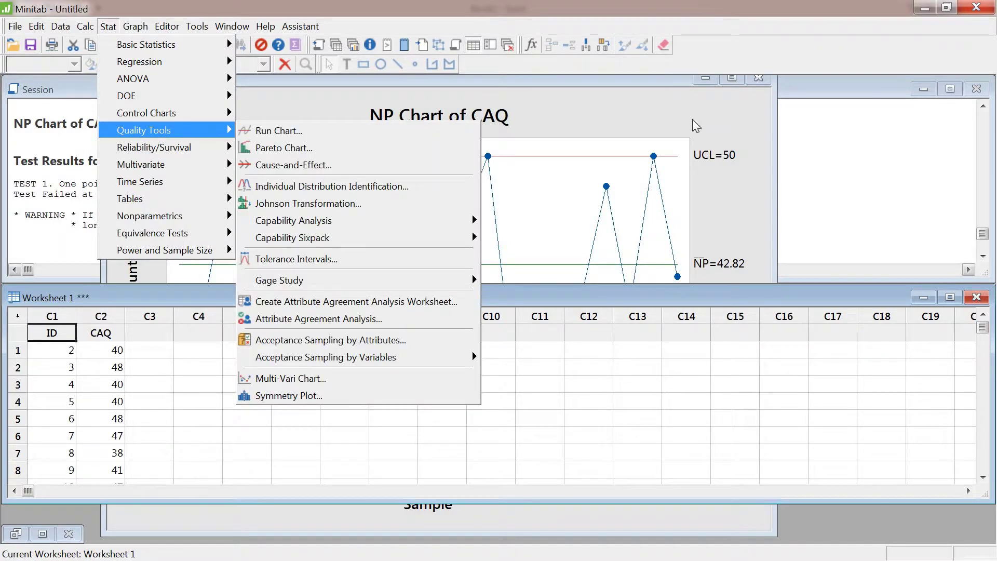
pyautogui.click(645, 153)
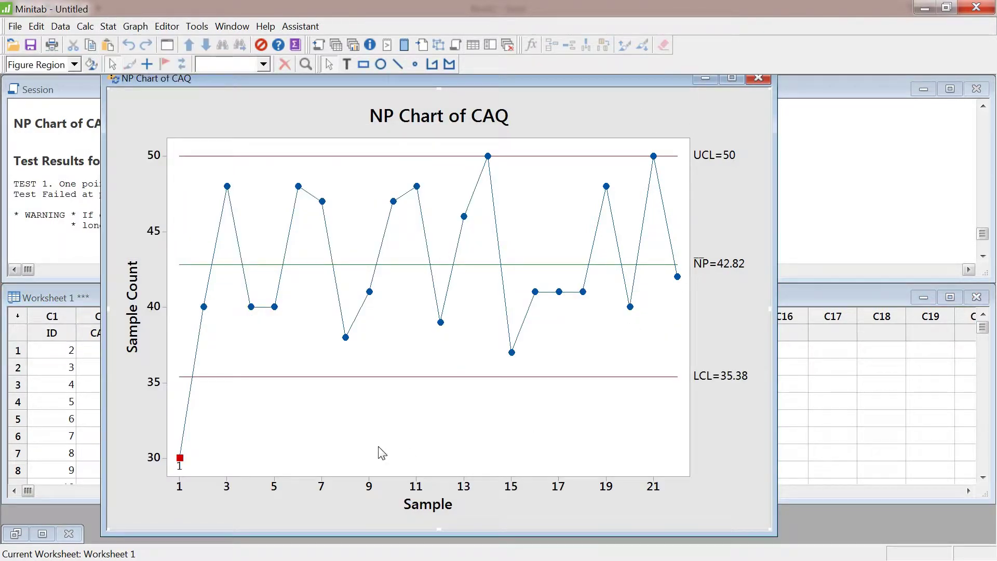
pyautogui.click(108, 29)
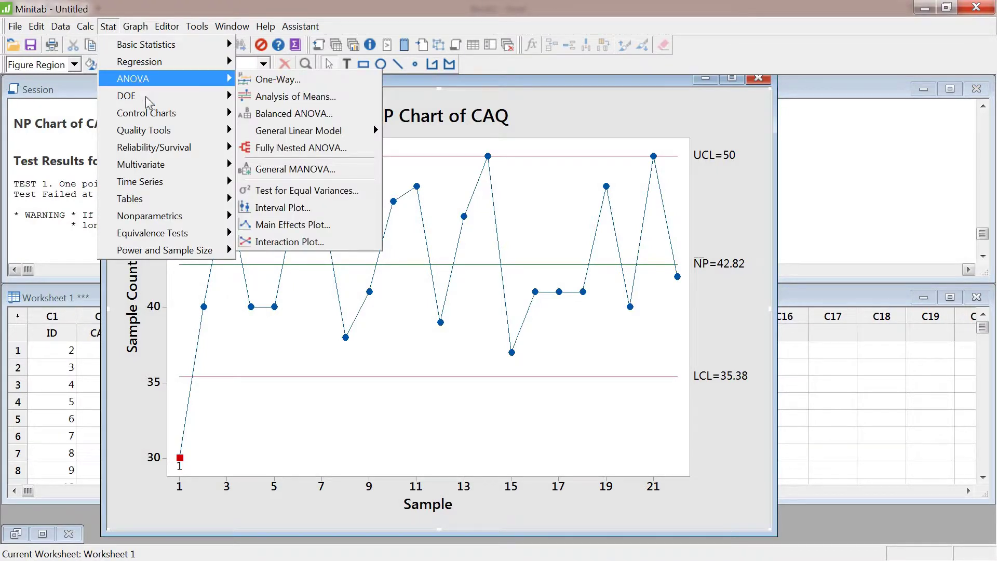
pyautogui.moveTo(154, 114)
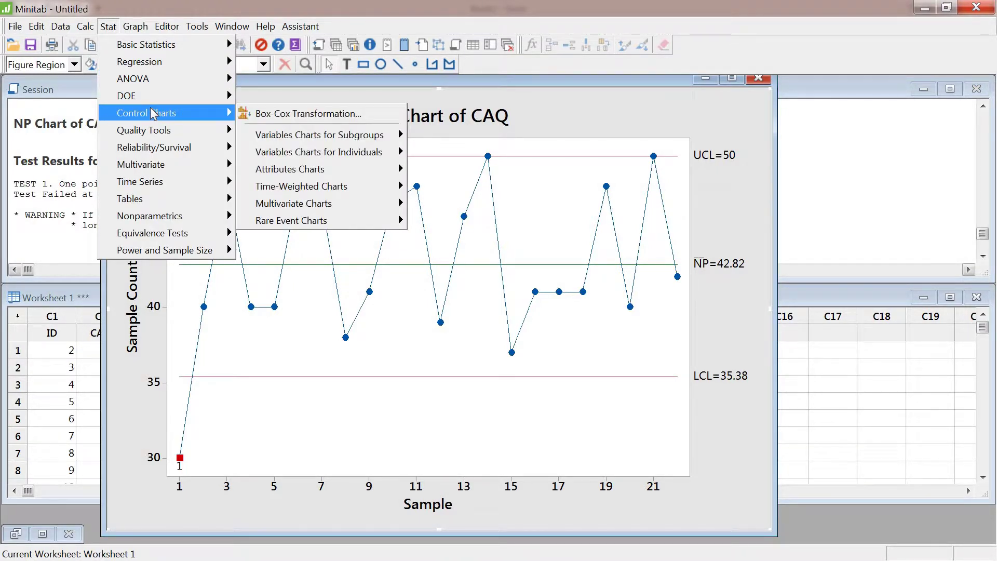
pyautogui.moveTo(363, 171)
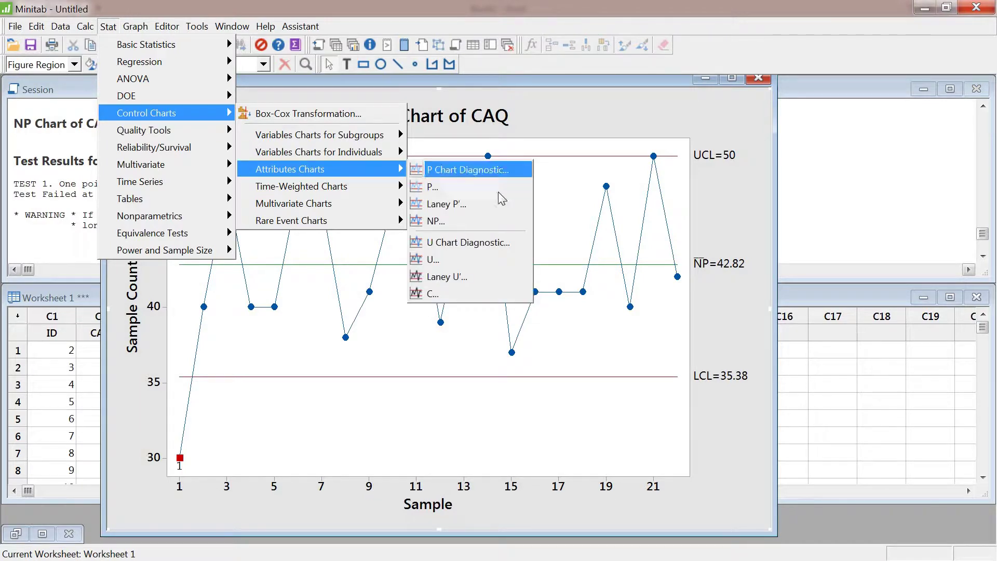
pyautogui.click(468, 225)
pyautogui.click(575, 390)
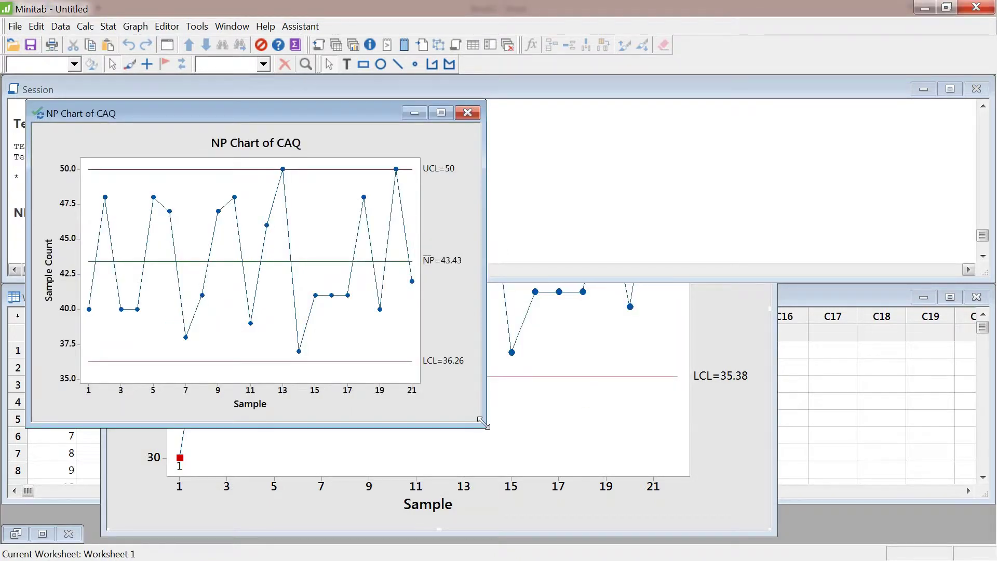
pyautogui.moveTo(483, 423); pyautogui.dragTo(659, 541)
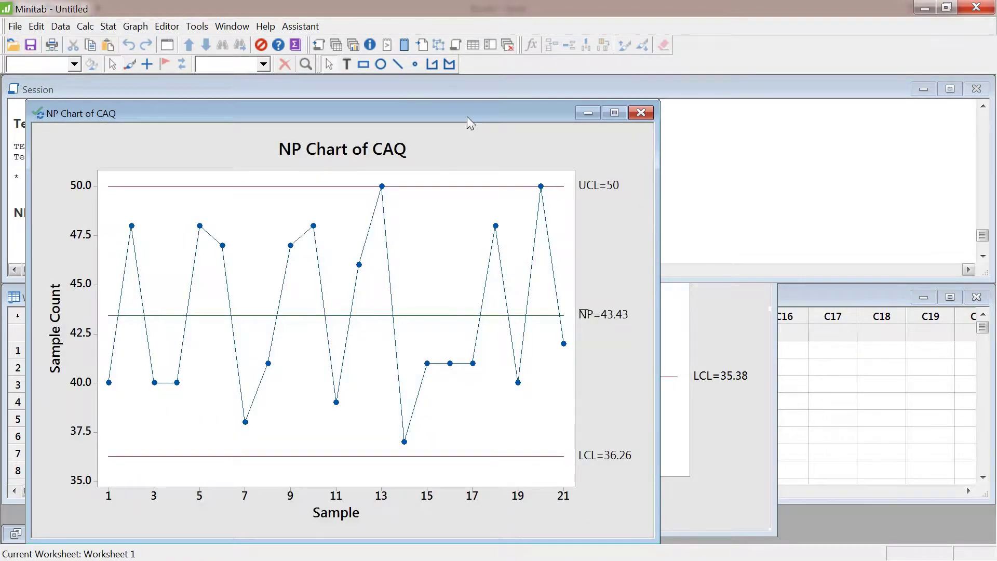
pyautogui.moveTo(467, 117); pyautogui.dragTo(509, 110)
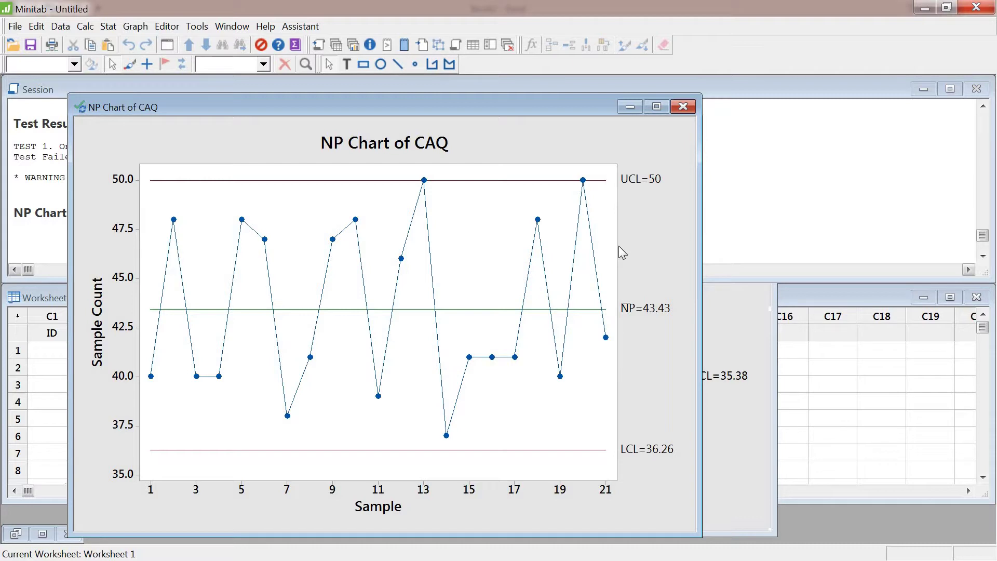
# Create a C chart of CAQ (UCL 63.20, C̄ 43.43, LCL 23.66)
pyautogui.click(108, 26)
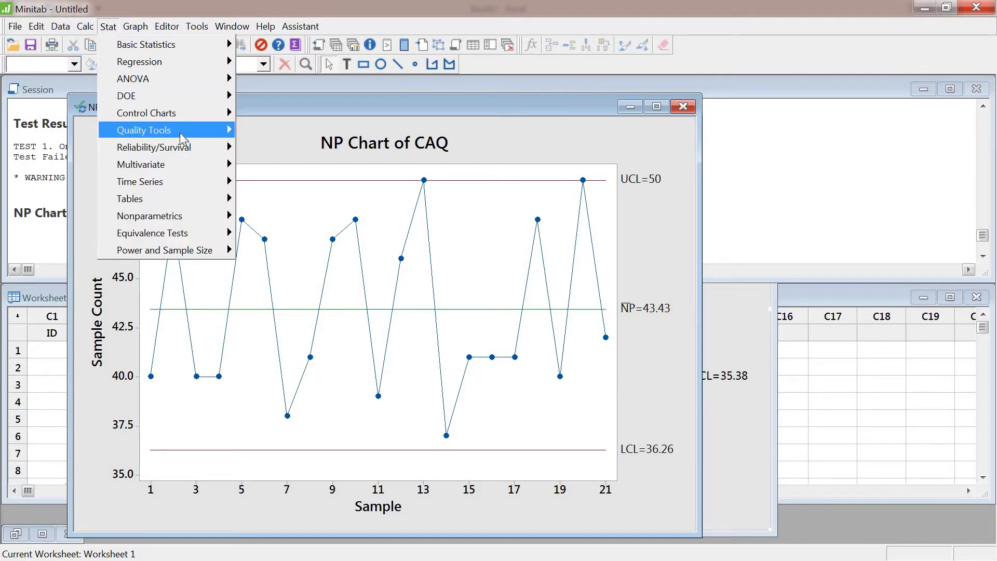
pyautogui.moveTo(182, 138)
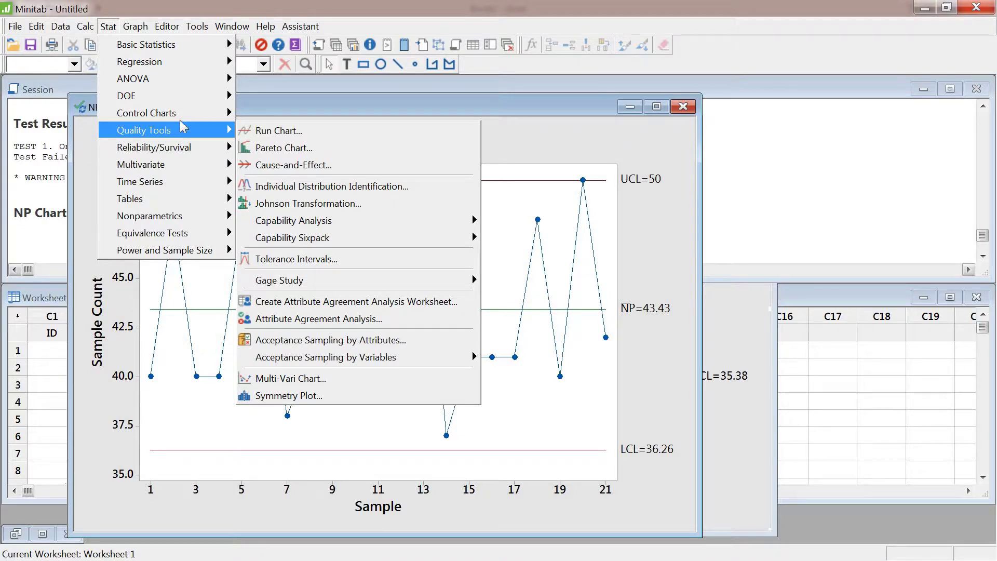
pyautogui.moveTo(182, 119)
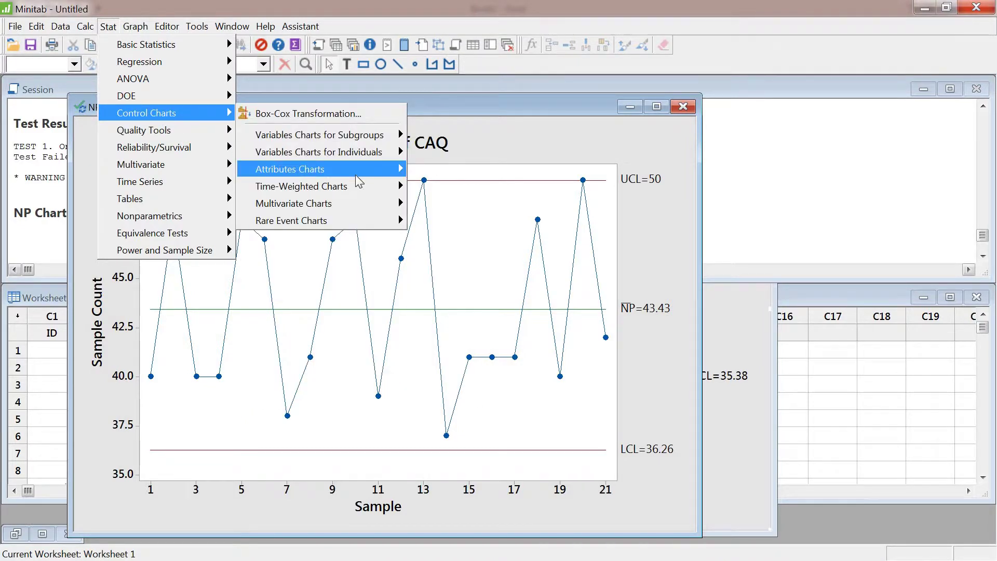
pyautogui.moveTo(385, 175)
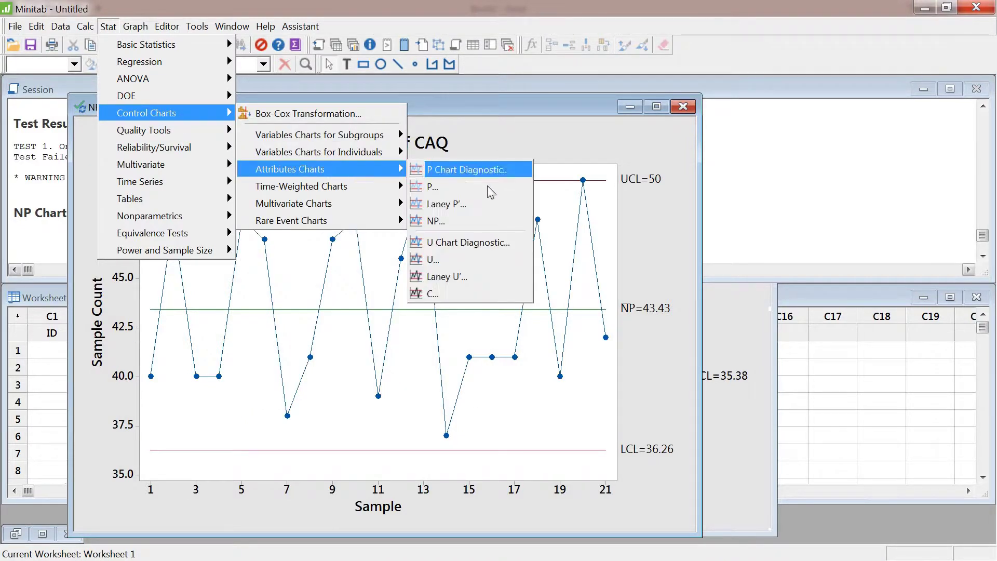
pyautogui.click(455, 296)
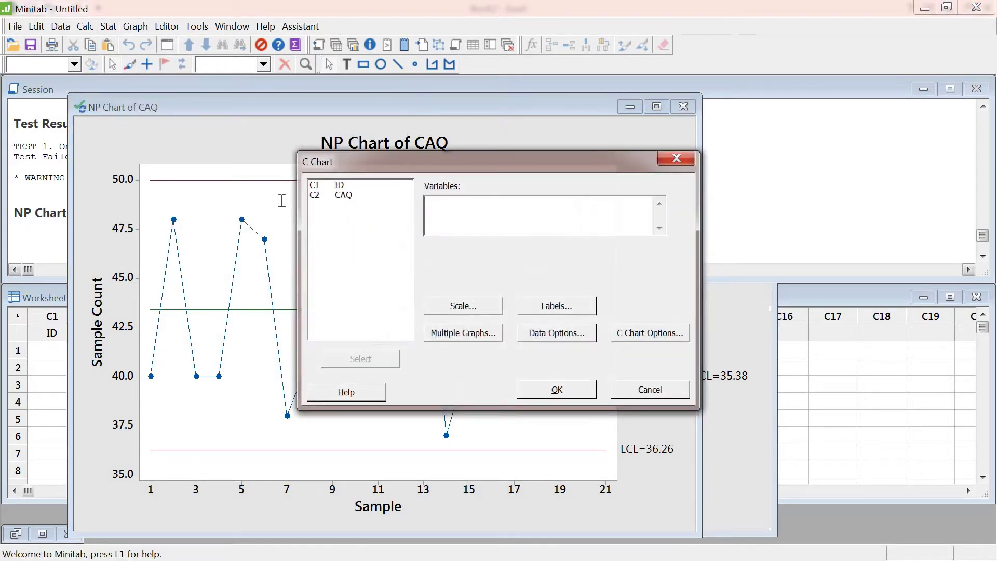
pyautogui.doubleClick(343, 195)
pyautogui.click(557, 390)
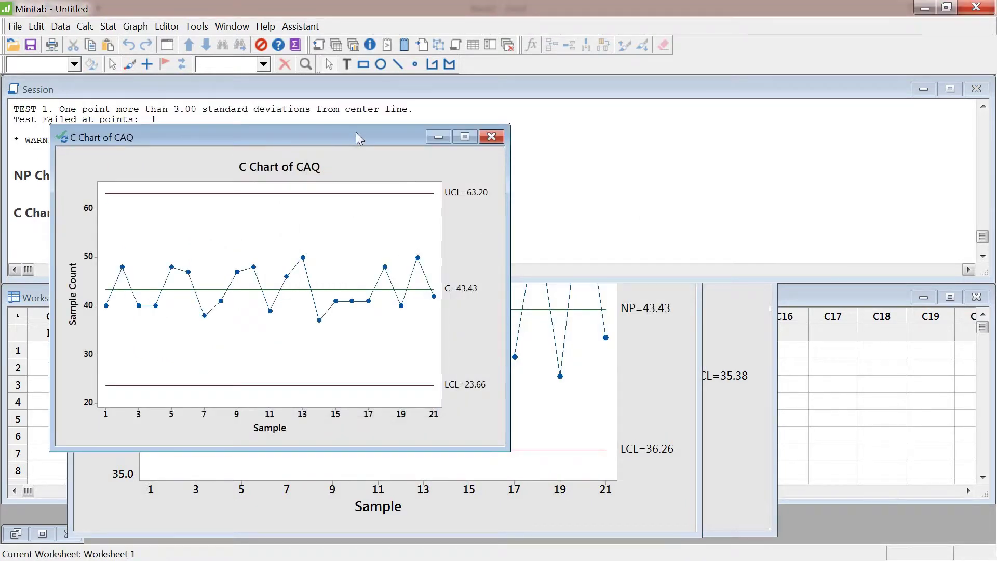
# Arrange the NP and C chart windows side by side
pyautogui.moveTo(358, 137); pyautogui.dragTo(835, 131)
pyautogui.click(277, 382)
pyautogui.moveTo(697, 533); pyautogui.dragTo(500, 402)
pyautogui.moveTo(348, 111); pyautogui.dragTo(289, 109)
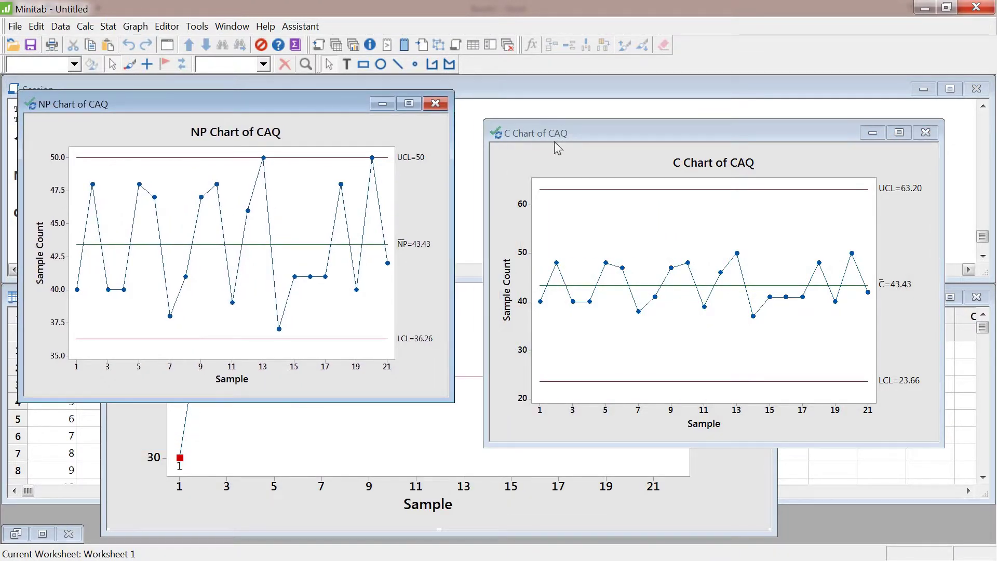
pyautogui.moveTo(555, 135); pyautogui.dragTo(538, 106)
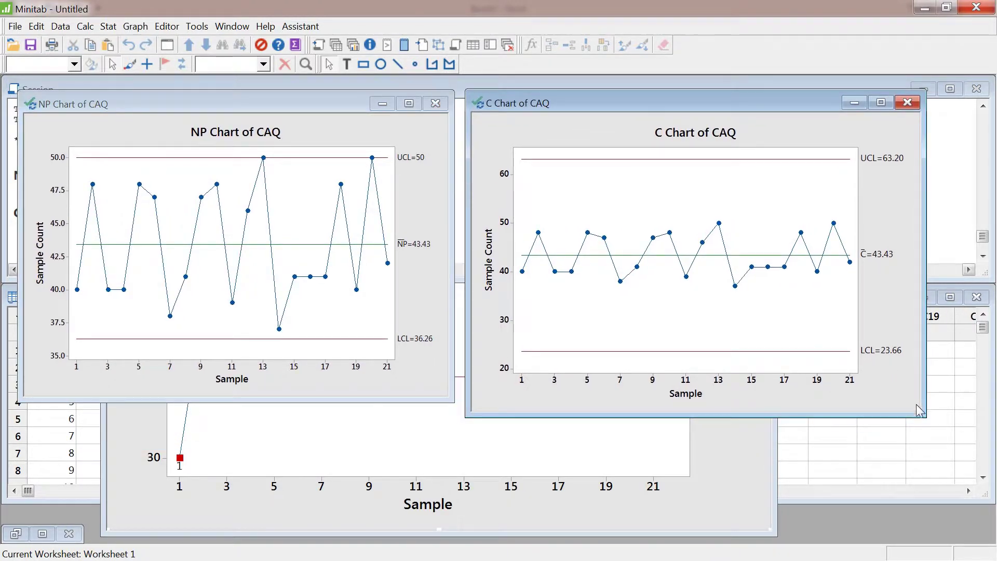
pyautogui.moveTo(925, 415); pyautogui.dragTo(970, 447)
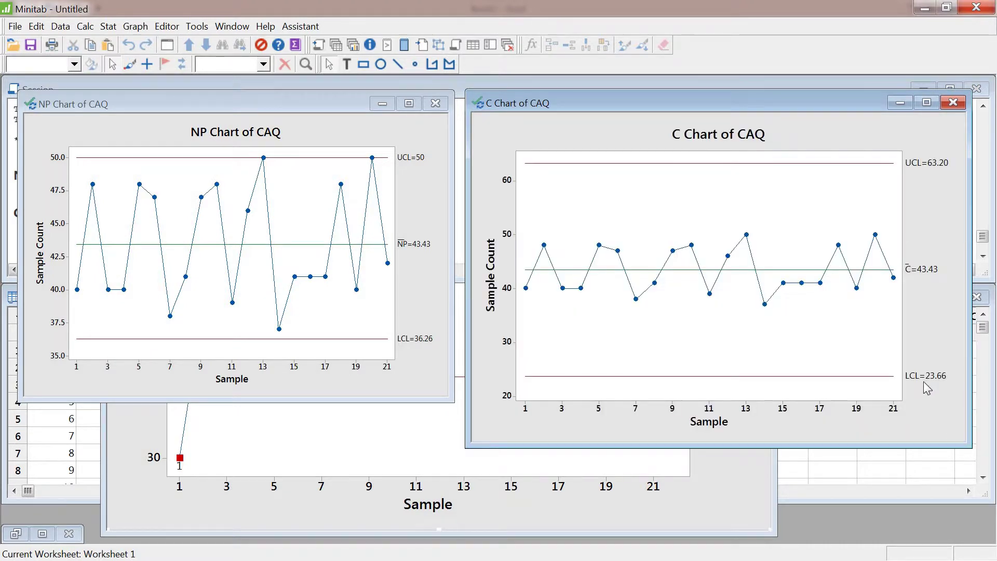
pyautogui.moveTo(768, 96)
pyautogui.mouseDown()
pyautogui.moveTo(786, 97)
pyautogui.moveTo(769, 93)
pyautogui.mouseUp()
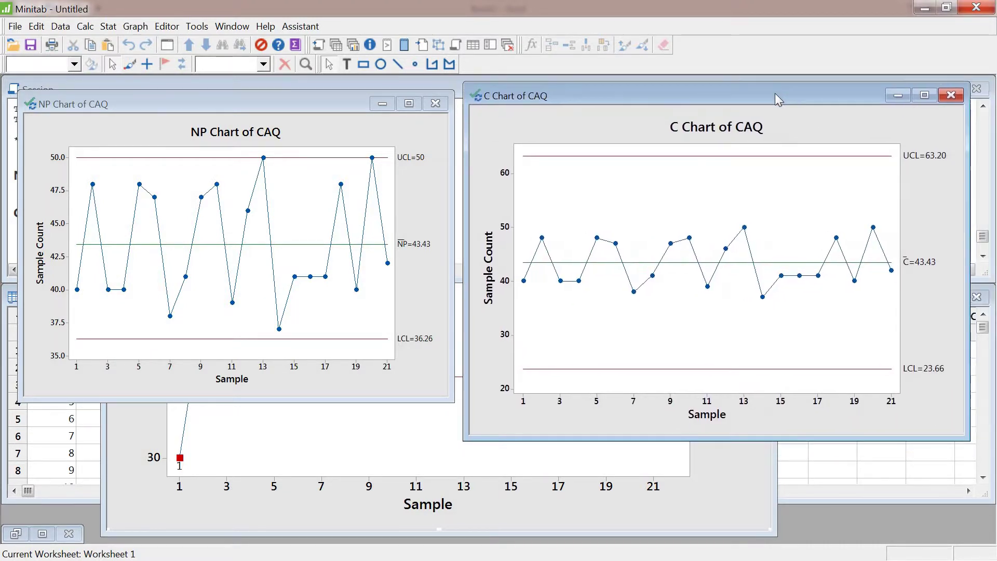
pyautogui.click(451, 398)
pyautogui.moveTo(451, 398); pyautogui.dragTo(549, 464)
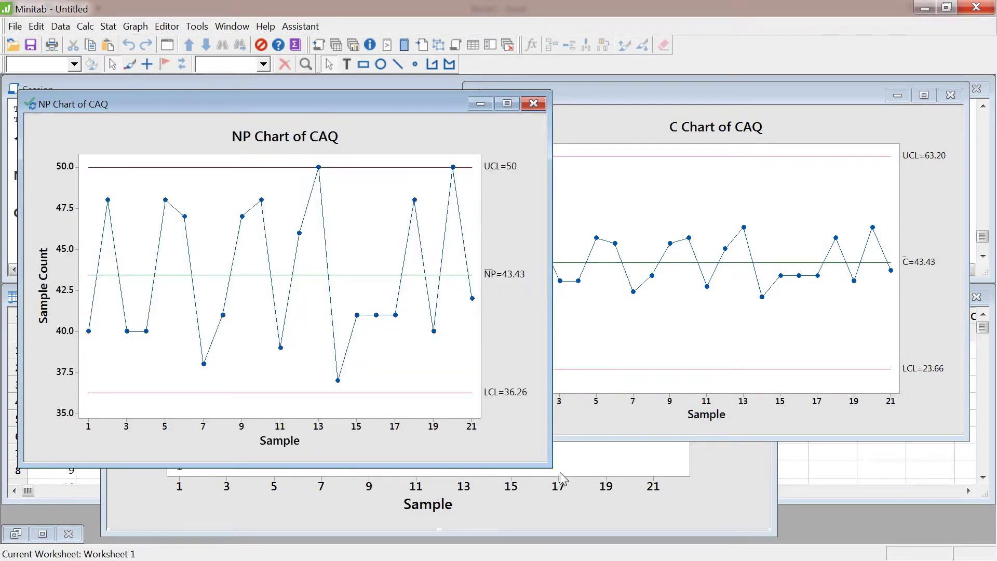
pyautogui.moveTo(550, 466); pyautogui.dragTo(497, 417)
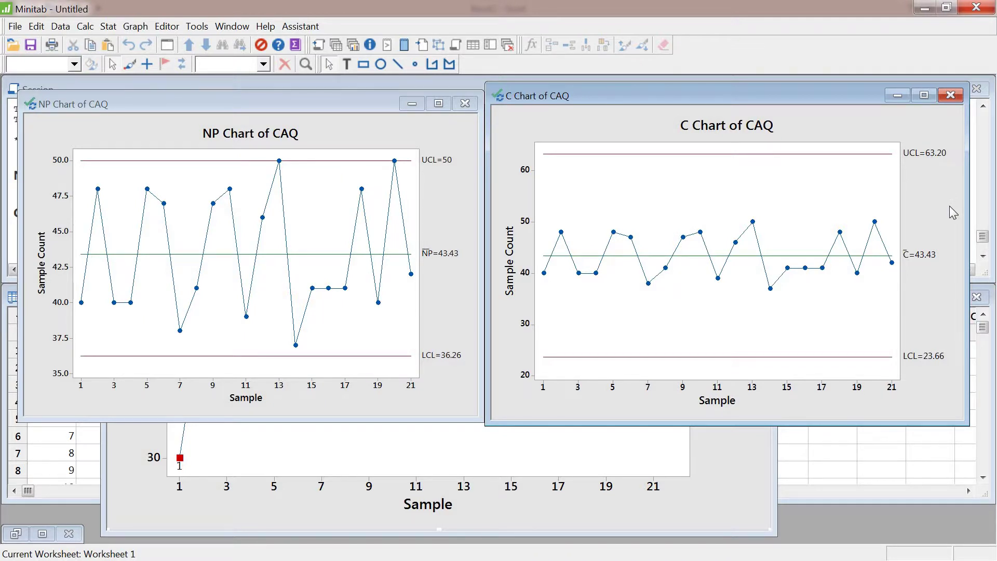
# Create a P chart of CAQ with subgroup size 50
pyautogui.click(108, 27)
pyautogui.moveTo(149, 127)
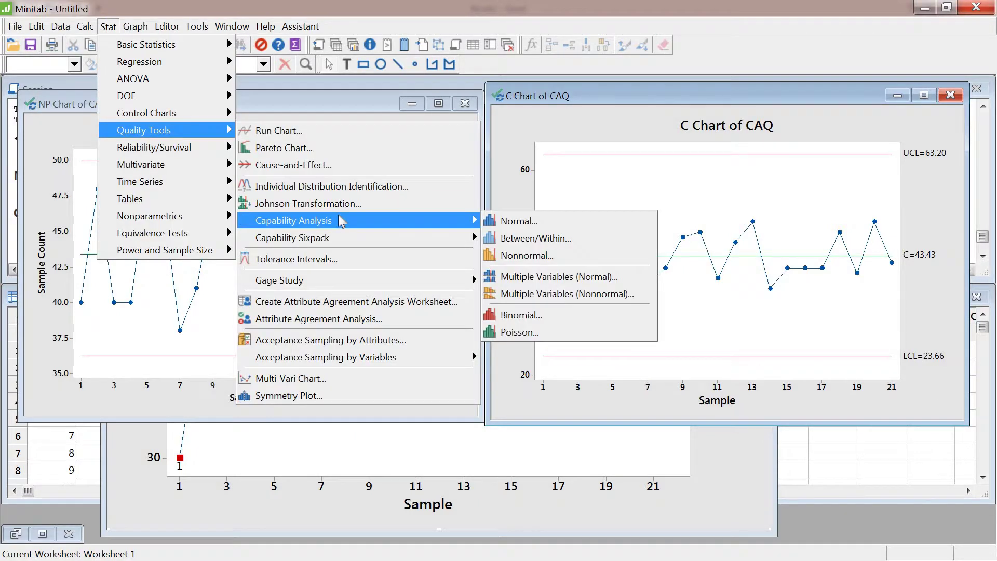
pyautogui.moveTo(172, 113)
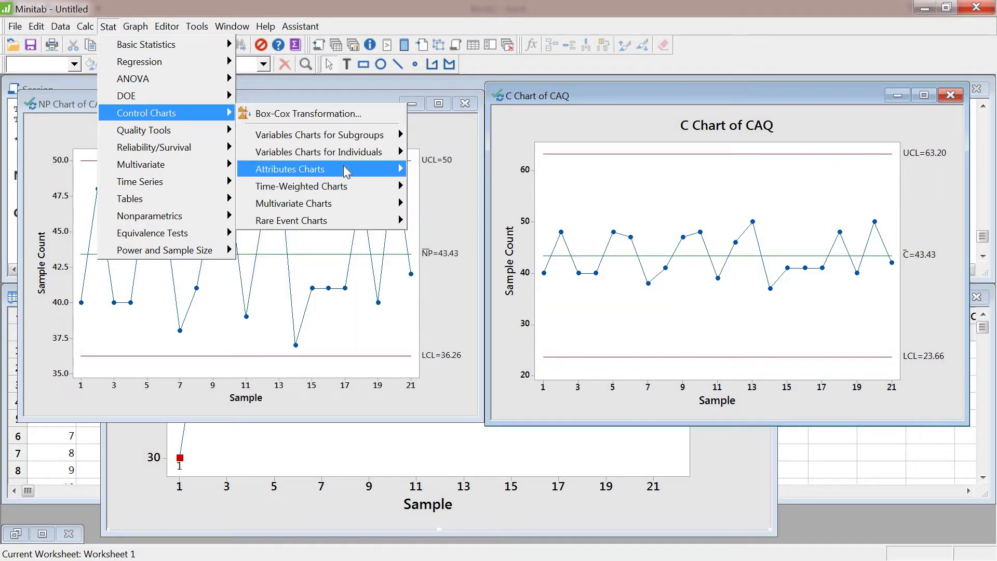
pyautogui.moveTo(344, 169)
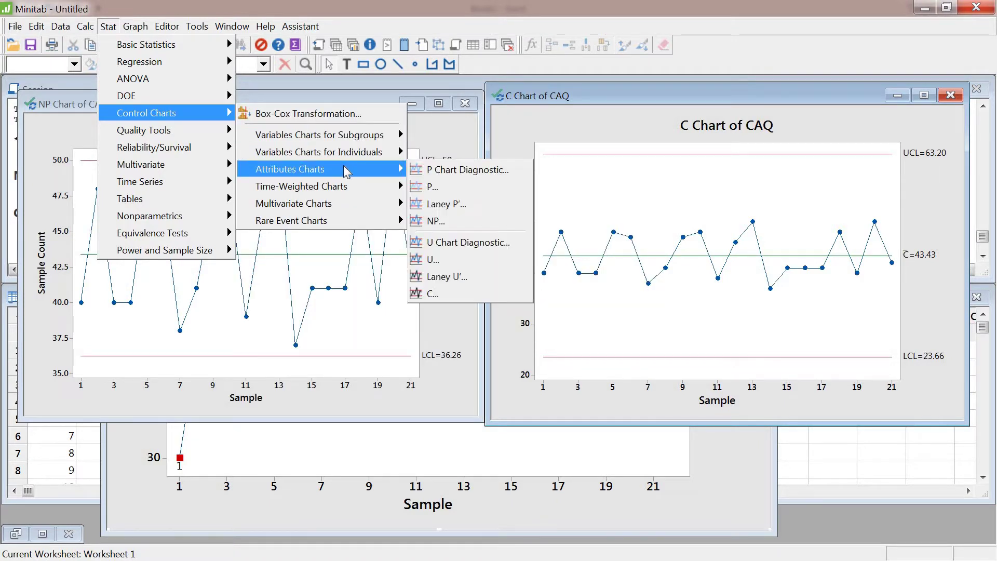
pyautogui.click(434, 187)
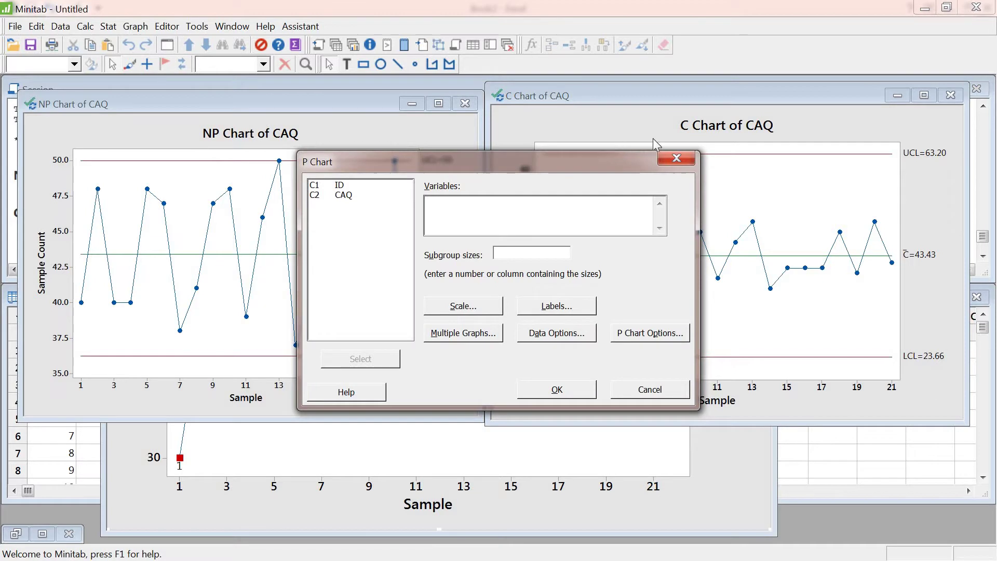
pyautogui.moveTo(617, 147); pyautogui.dragTo(839, 117)
pyautogui.doubleClick(566, 165)
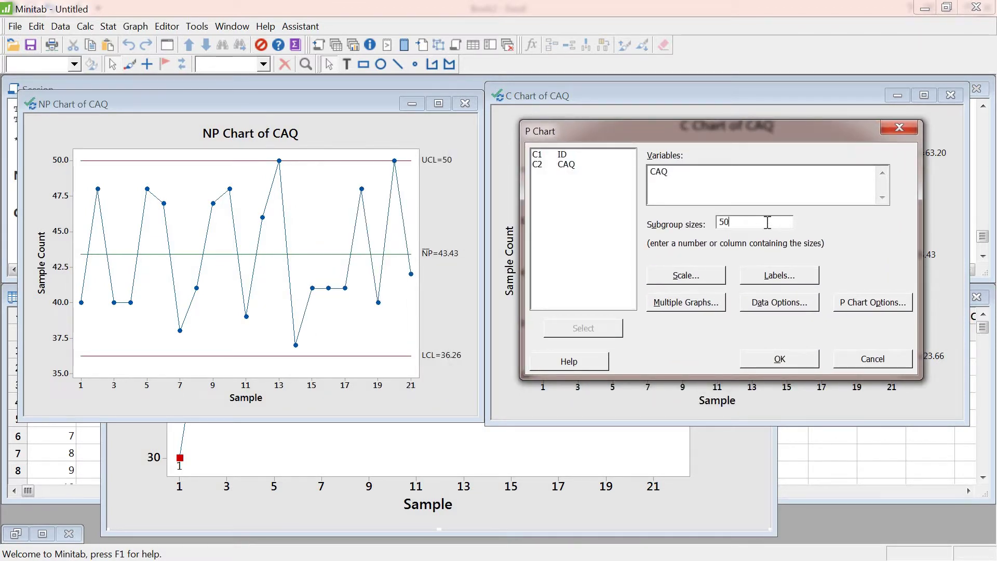
pyautogui.click(790, 361)
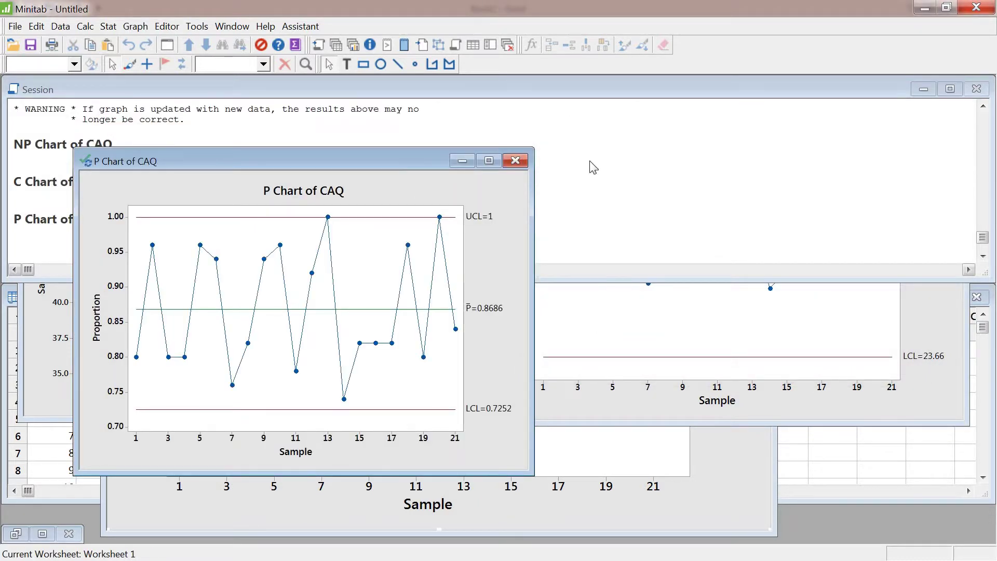
# Place the P chart beside the NP chart and point out its LCL 0.7252 and UCL 1 labels
pyautogui.moveTo(291, 161); pyautogui.dragTo(688, 132)
pyautogui.click(362, 335)
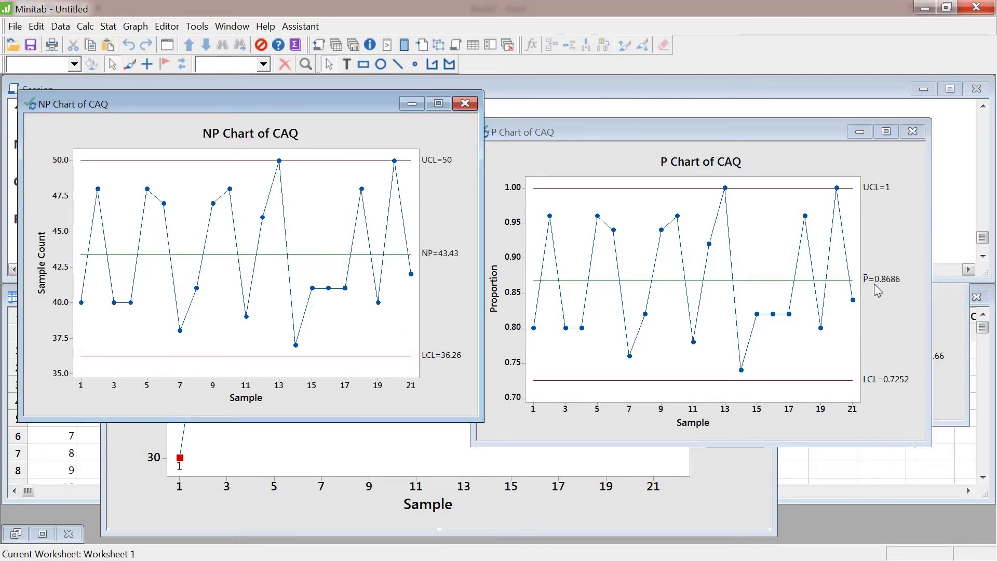
pyautogui.click(571, 342)
pyautogui.moveTo(589, 126); pyautogui.dragTo(606, 99)
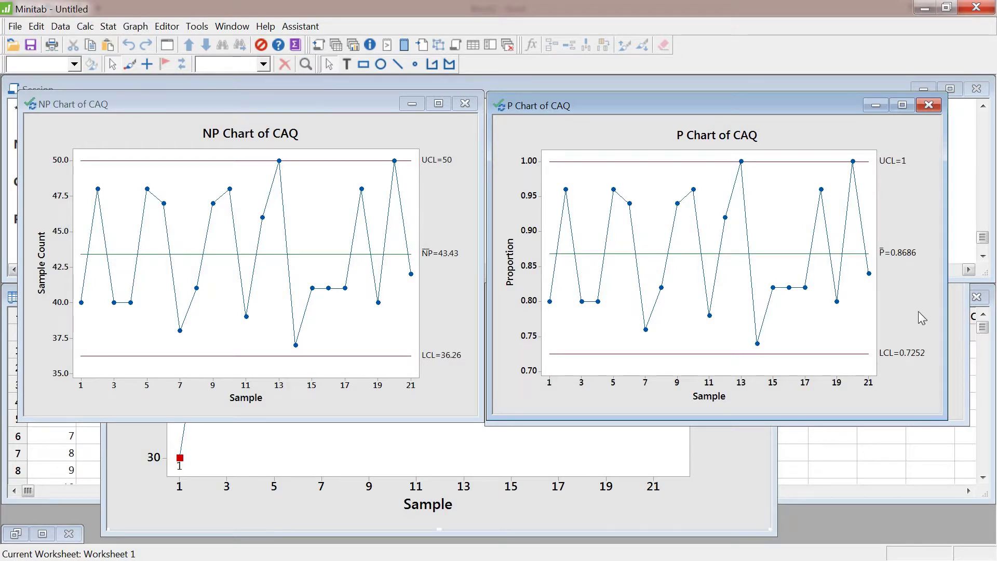
pyautogui.click(888, 352)
pyautogui.moveTo(888, 352); pyautogui.dragTo(896, 351)
pyautogui.click(909, 372)
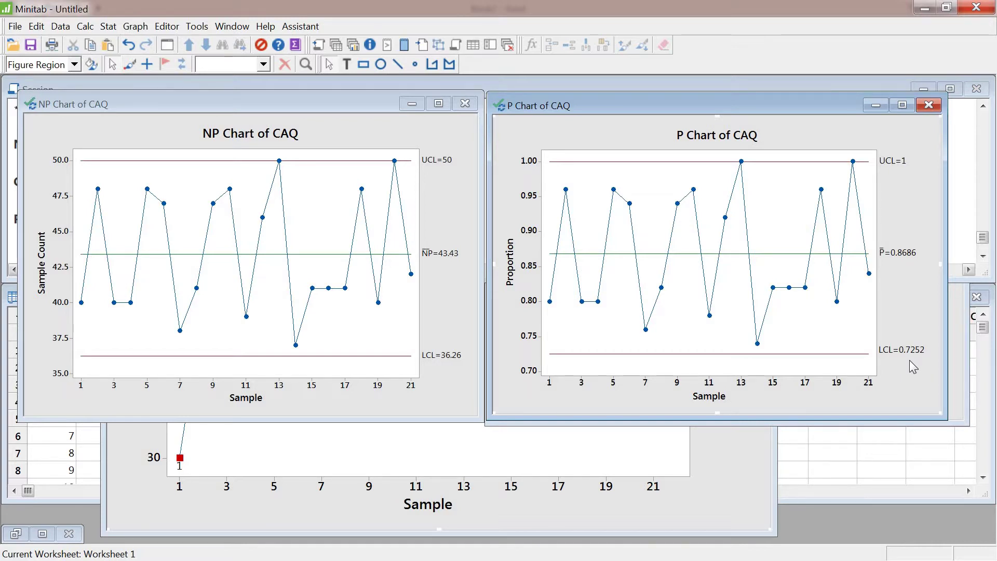
pyautogui.click(904, 161)
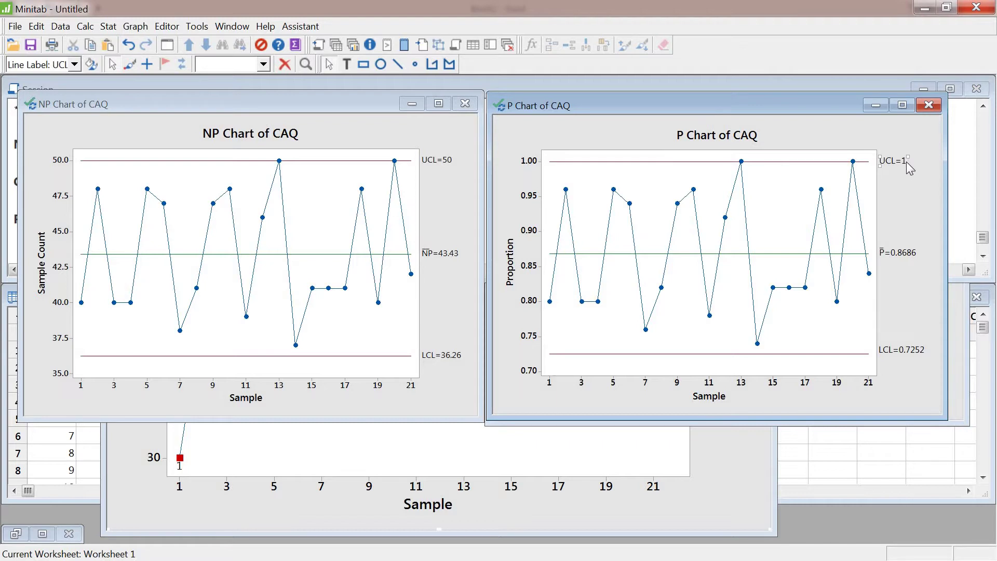
pyautogui.click(911, 183)
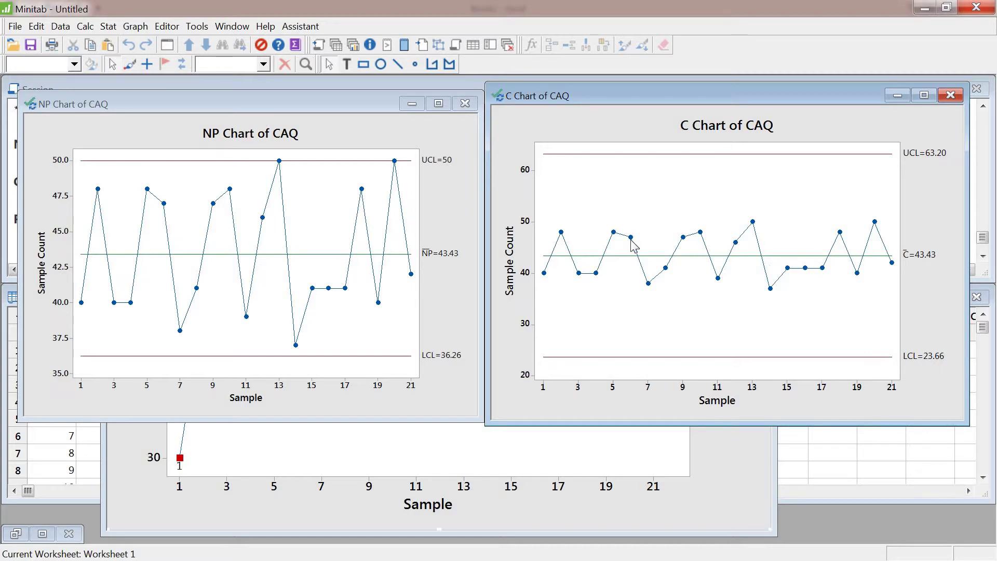
# Create a U chart of CAQ with subgroup size 50 (UCL=1.2640, LCL=0.4732)
pyautogui.click(108, 26)
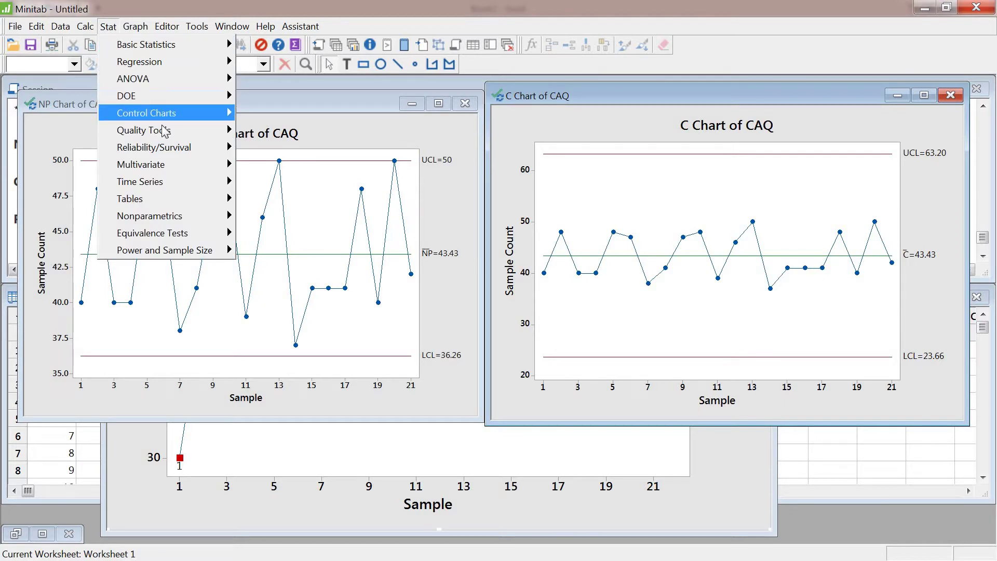
pyautogui.moveTo(163, 131)
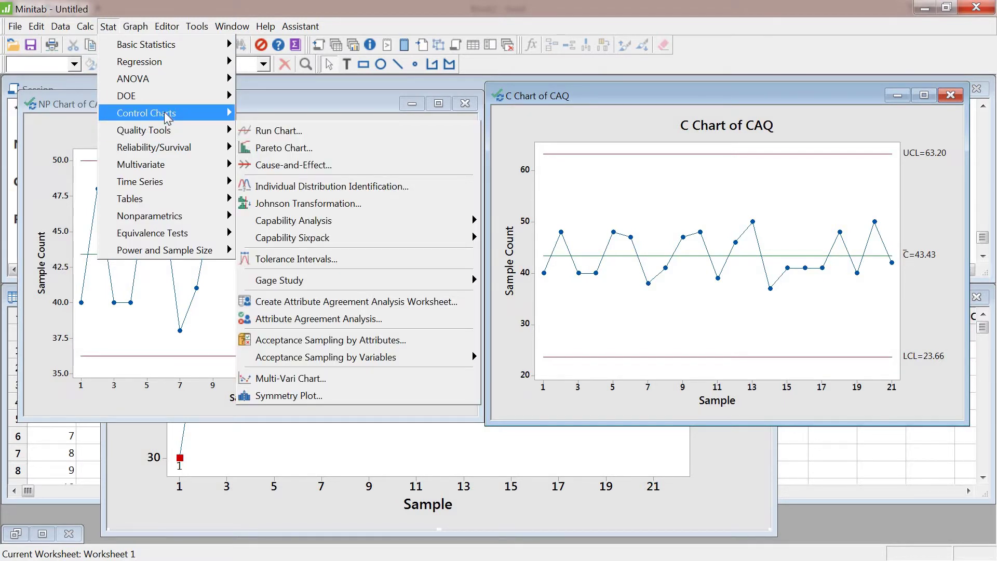
pyautogui.moveTo(330, 175)
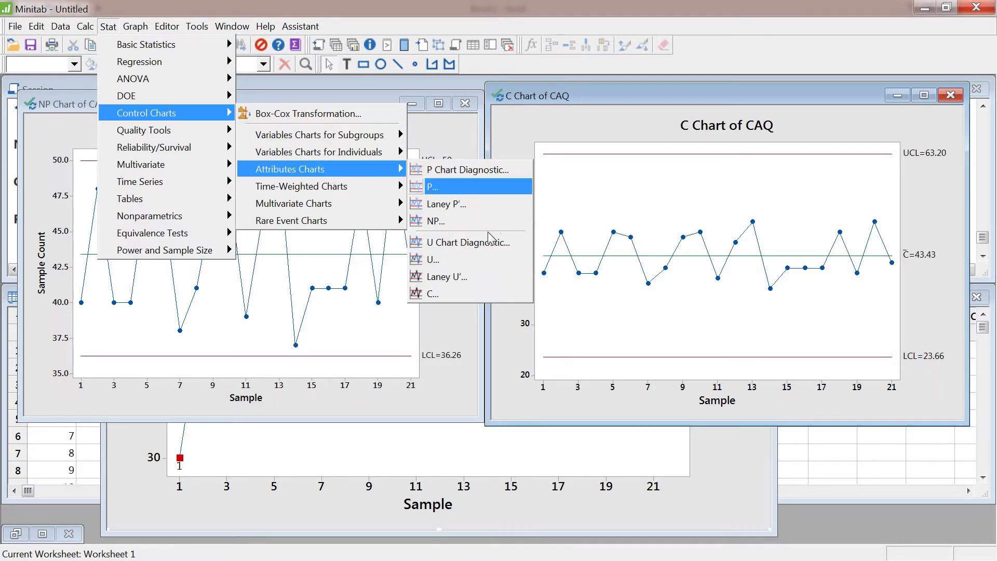
pyautogui.click(457, 259)
pyautogui.moveTo(665, 158); pyautogui.dragTo(909, 120)
pyautogui.click(586, 157)
pyautogui.doubleClick(588, 157)
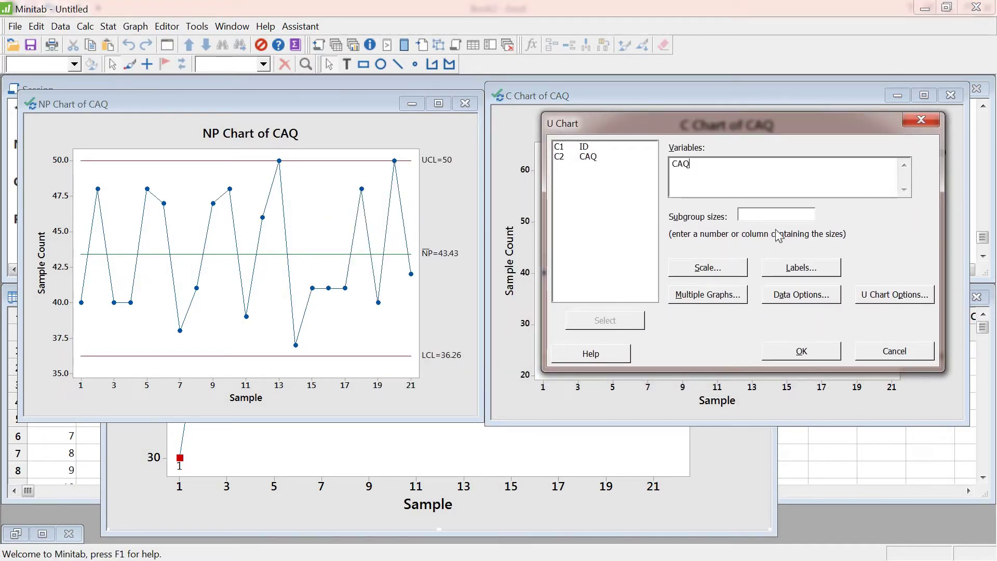
pyautogui.write('50')
pyautogui.click(804, 352)
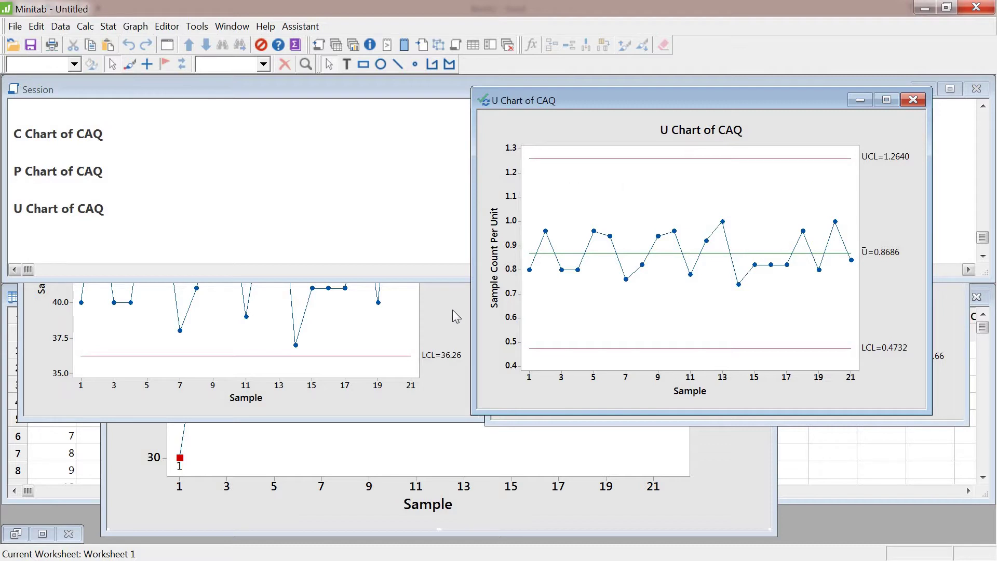
# Move the U and C charts to the lower right so the P chart sits beside the NP chart, then go to Word
pyautogui.click(436, 310)
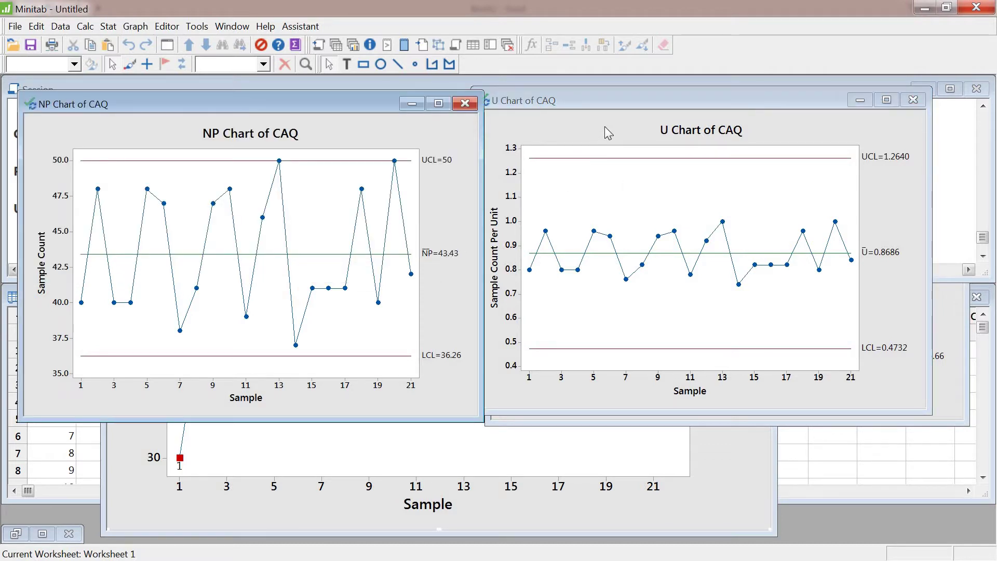
pyautogui.moveTo(609, 94); pyautogui.dragTo(724, 171)
pyautogui.click(510, 344)
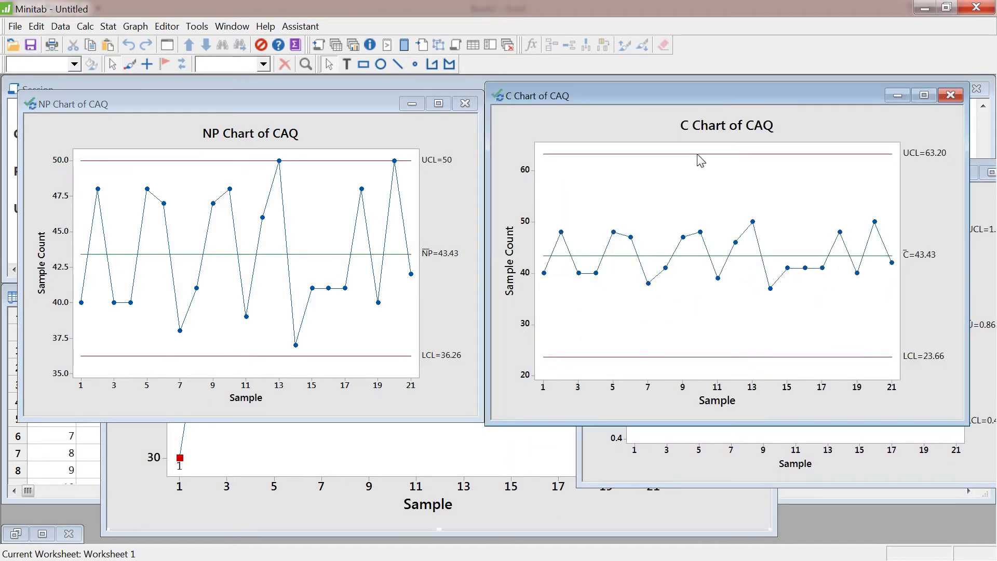
pyautogui.moveTo(705, 98); pyautogui.dragTo(795, 126)
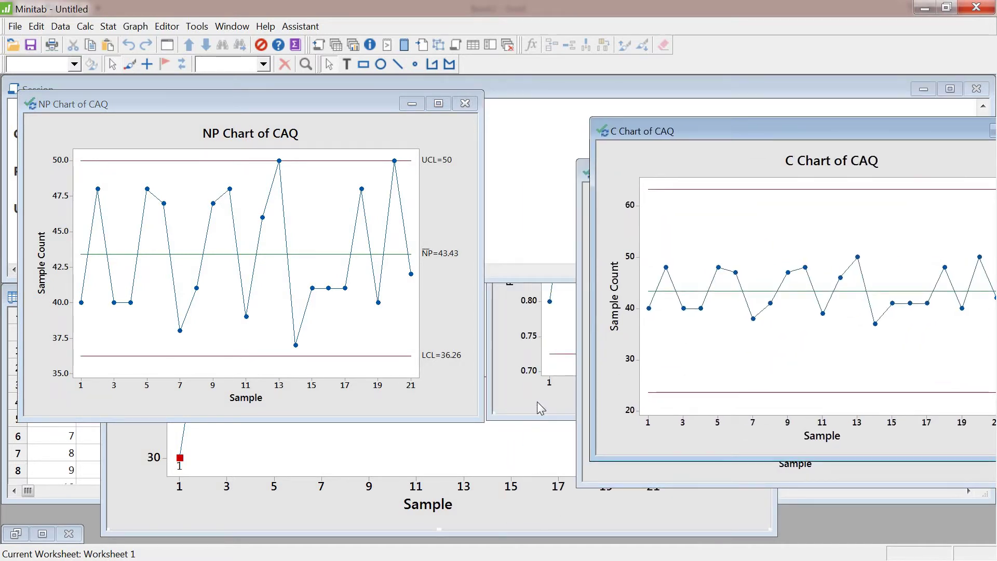
pyautogui.click(543, 388)
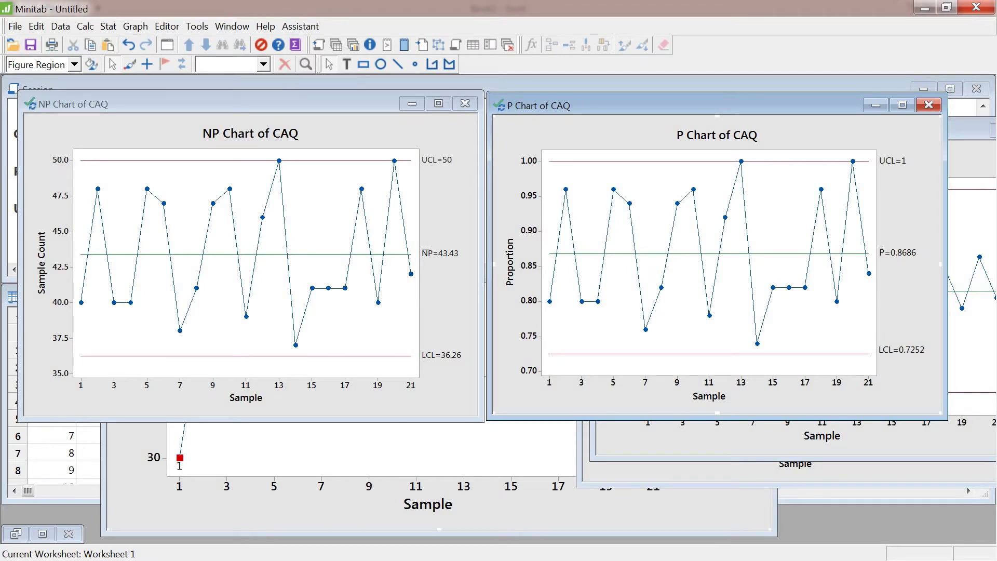
pyautogui.hotkey('alt', 'Tab')
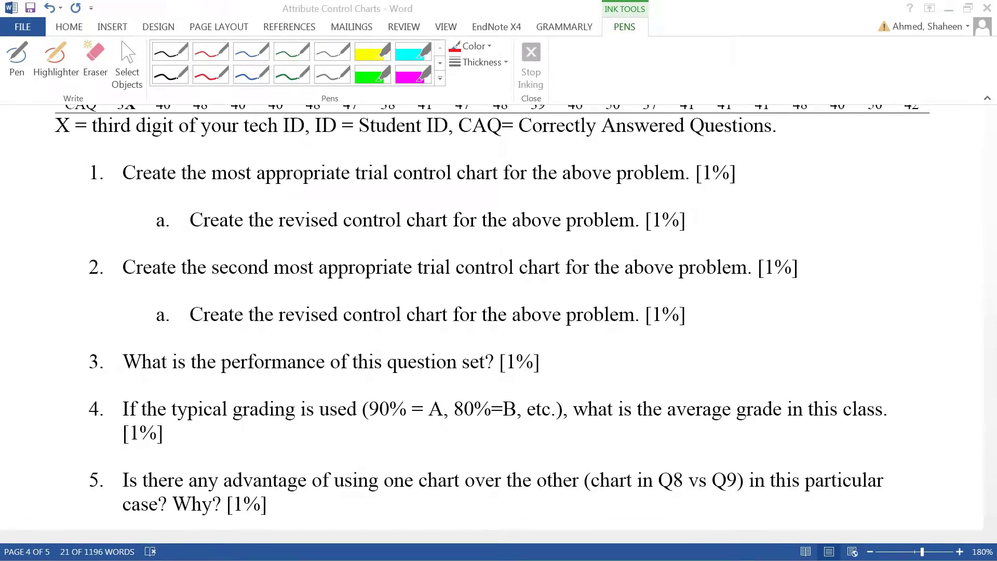
# Highlight assignment questions 1 through 3, then question 1 and its part a
pyautogui.click(762, 270)
pyautogui.moveTo(207, 178); pyautogui.dragTo(665, 398)
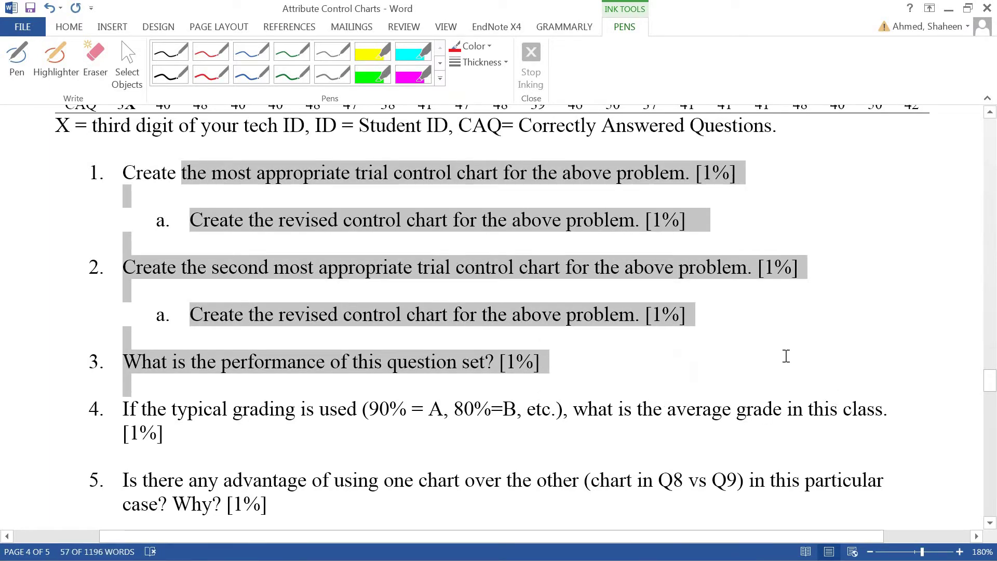
pyautogui.click(786, 356)
pyautogui.scroll(2, 786, 356)
pyautogui.moveTo(718, 293); pyautogui.dragTo(83, 235)
pyautogui.press('Right')
pyautogui.scroll(-1, 772, 352)
# Highlight questions 2 and 2a, read further down, and return to the Minitab charts
pyautogui.press('Down')
pyautogui.press('Down')
pyautogui.hotkey('shift', 'ctrl', 'Left')
pyautogui.keyDown('shift'); pyautogui.click(115, 264); pyautogui.keyUp('shift')
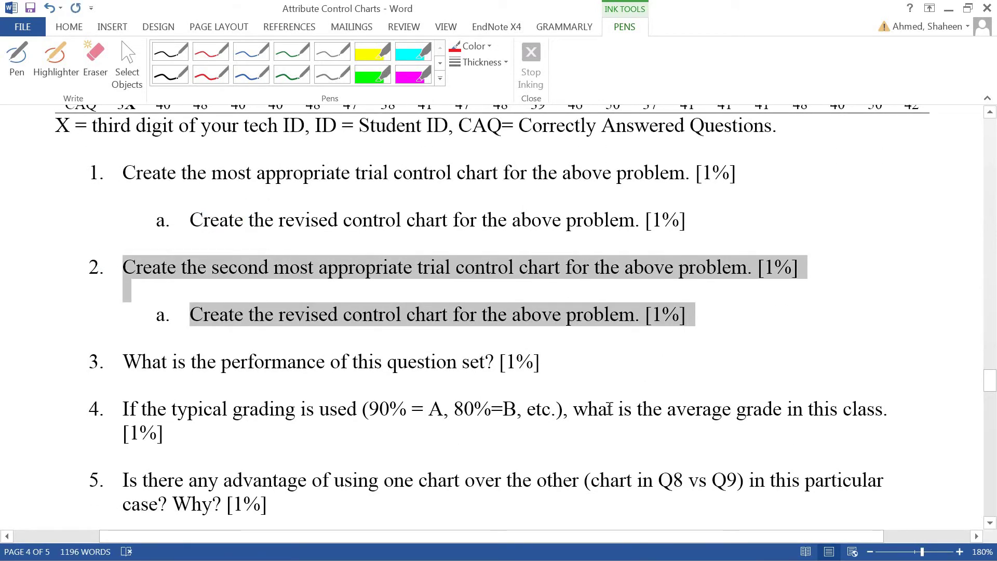
pyautogui.scroll(-2, 372, 261)
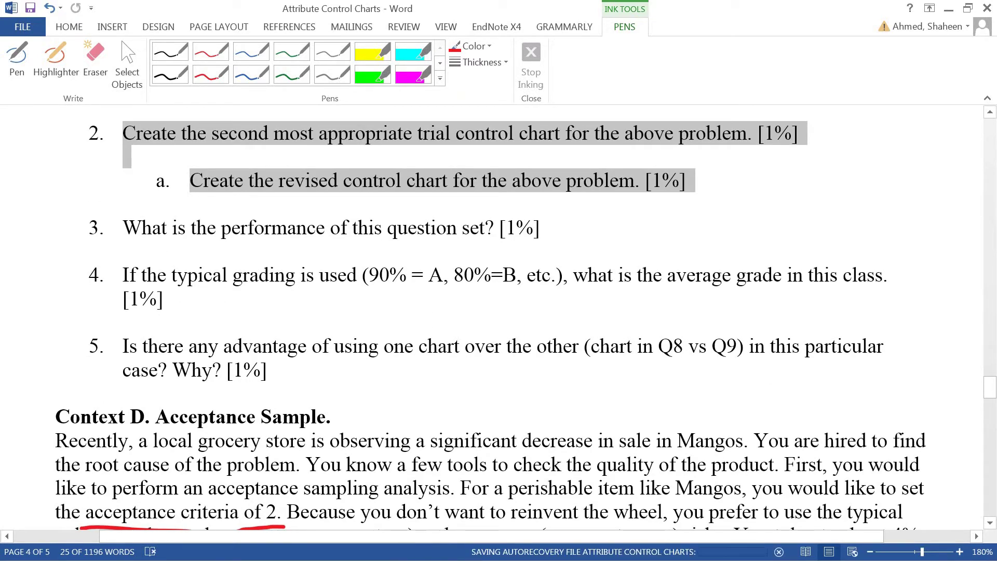
pyautogui.hotkey('alt', 'Tab')
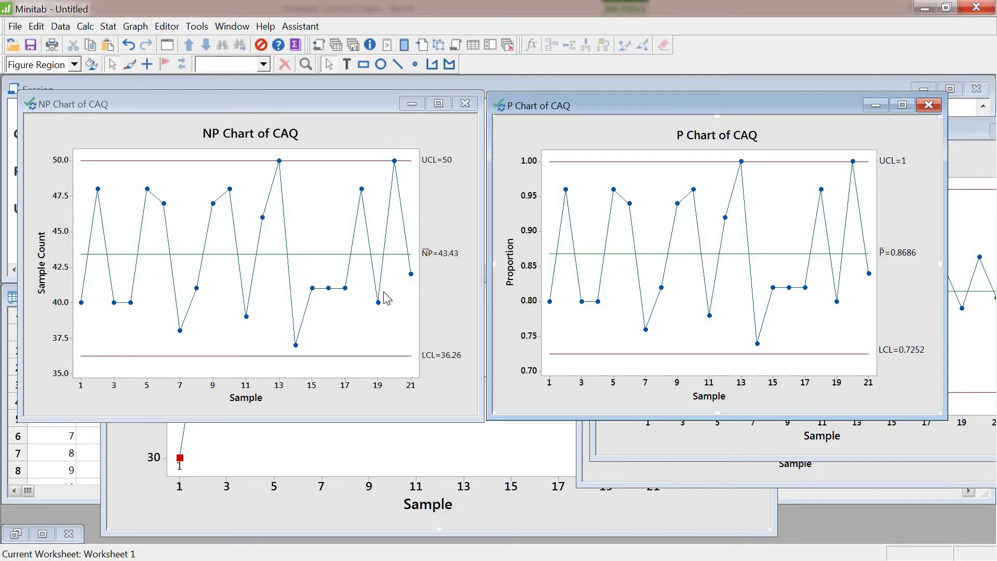
# Compare the NP and P charts of CAQ, then drag the C chart over the P chart
pyautogui.click(345, 104)
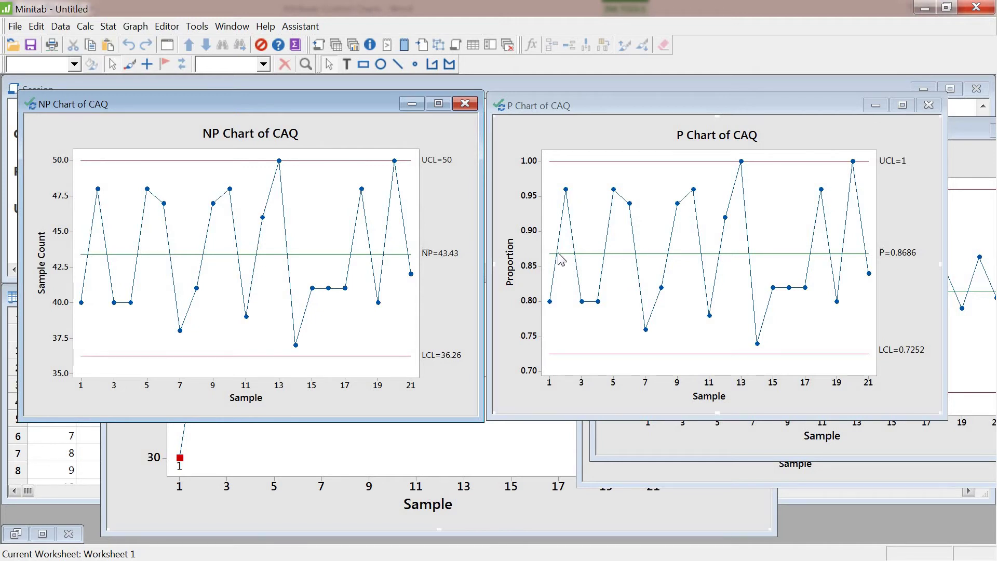
pyautogui.click(910, 272)
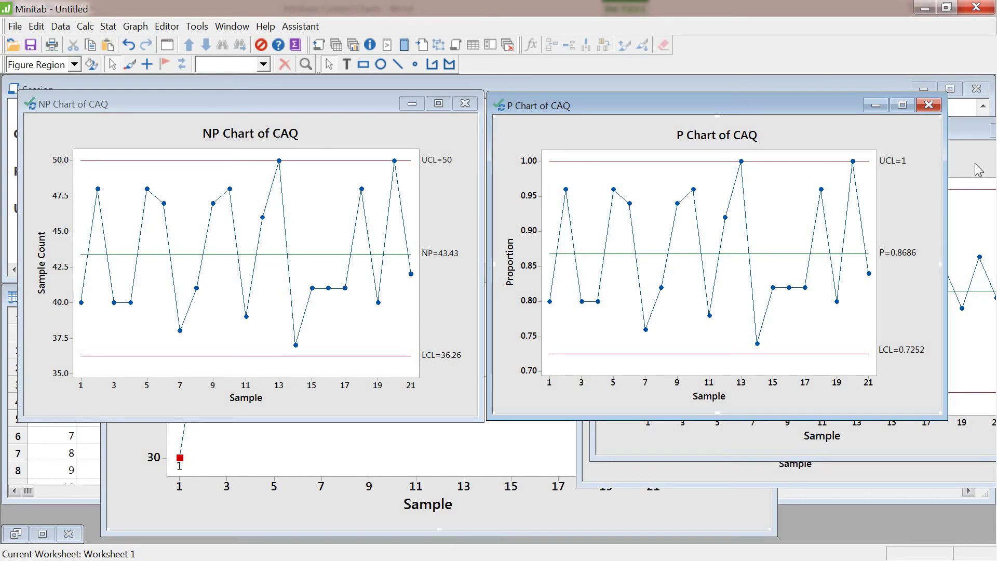
pyautogui.click(962, 195)
pyautogui.moveTo(721, 128); pyautogui.dragTo(548, 109)
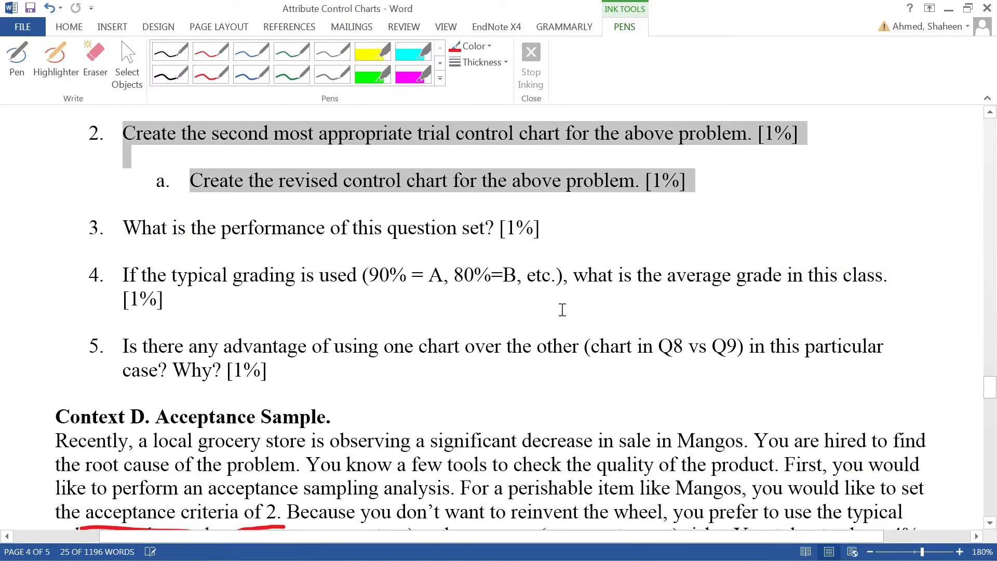
# Deselect questions 2 and 2a and scroll back to Table 3's CAQ scores for 22 students
pyautogui.click(563, 310)
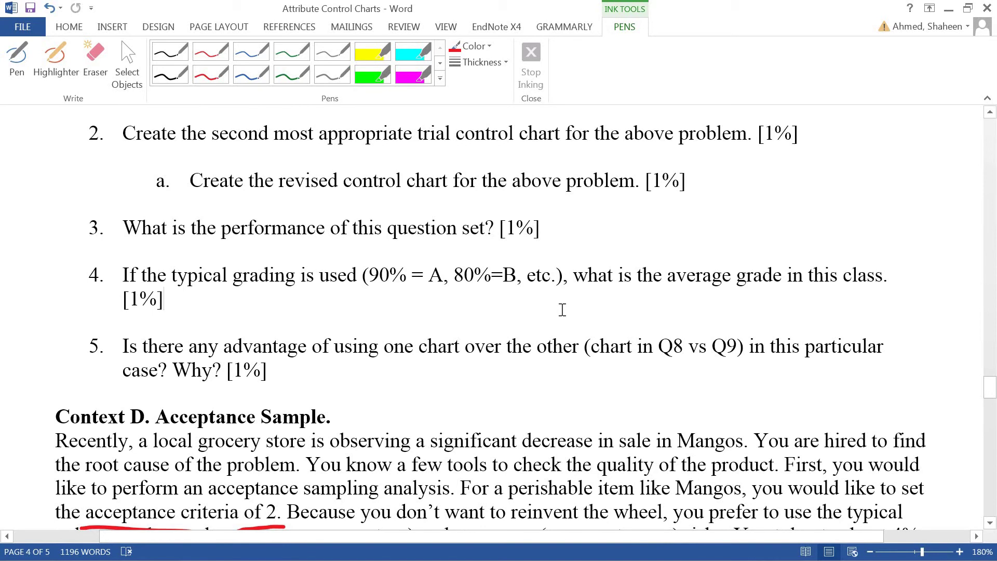
pyautogui.scroll(-1, 563, 309)
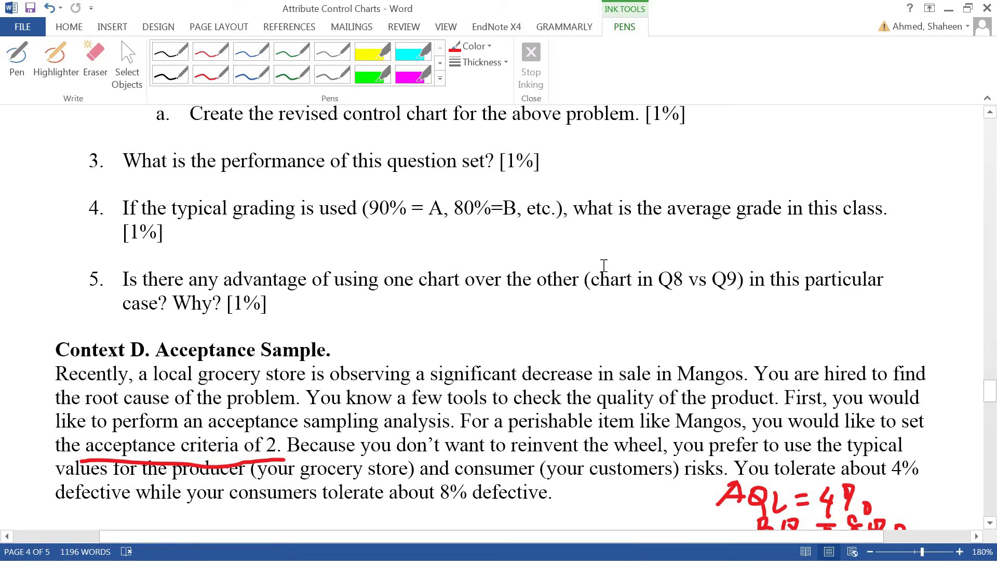
pyautogui.scroll(-2, 604, 265)
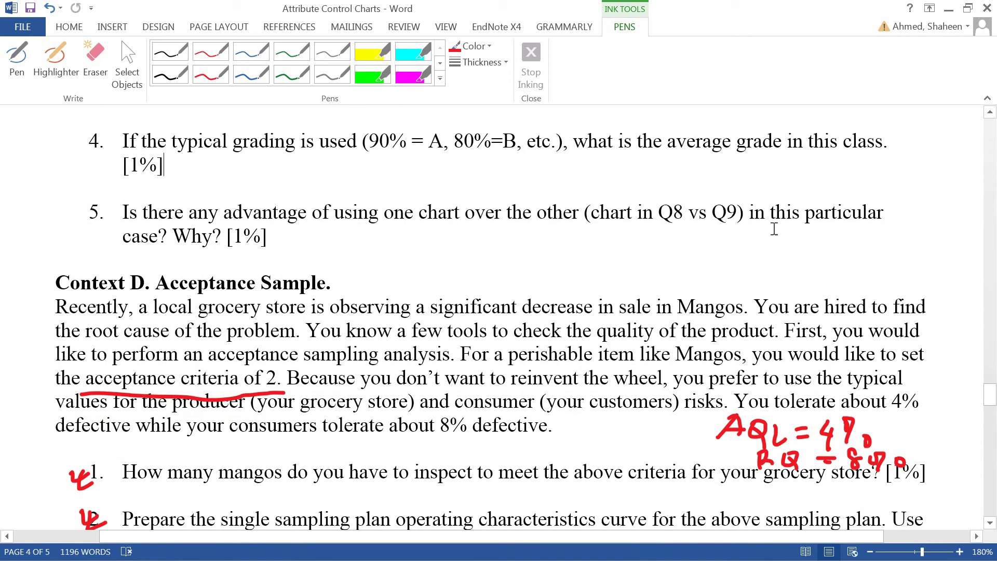
pyautogui.scroll(2, 562, 291)
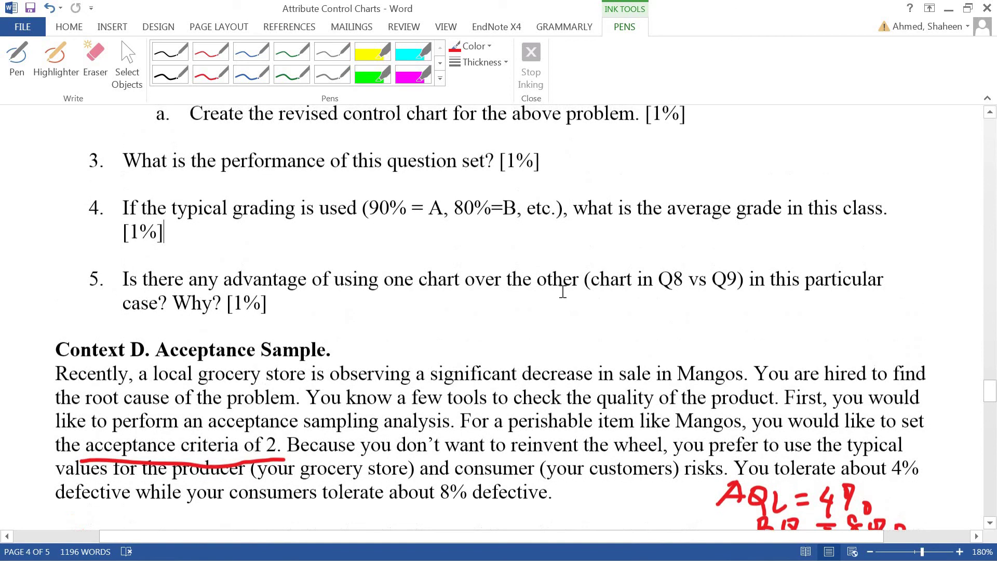
pyautogui.scroll(8, 563, 292)
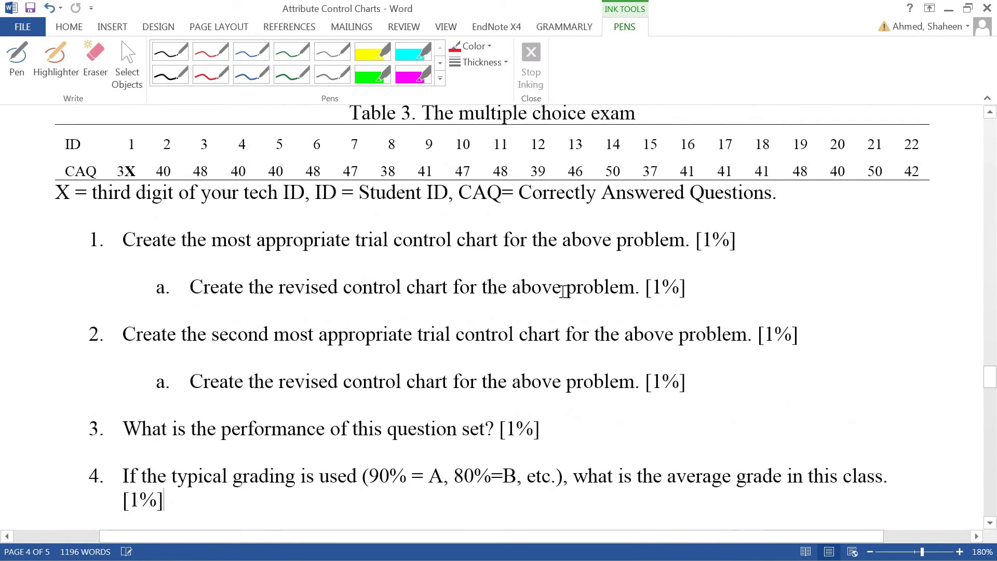